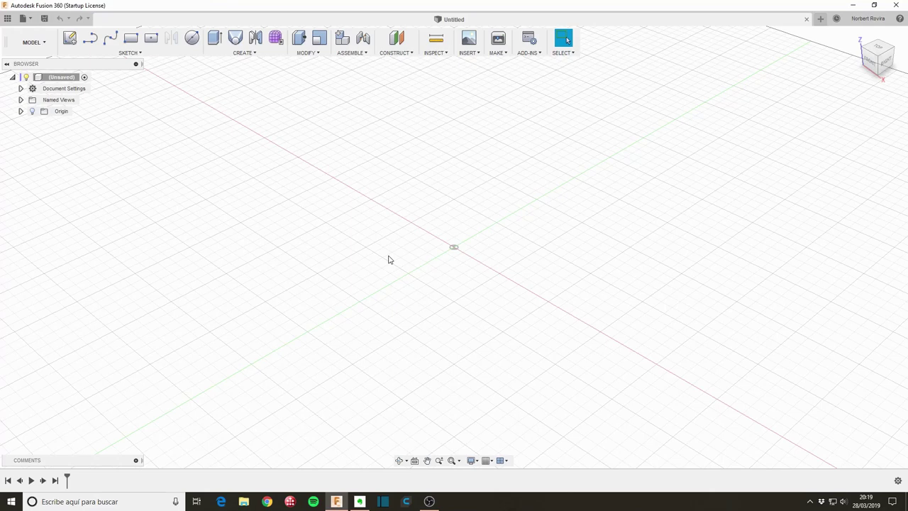
- Attach the Day27 cascanueces.png photo as a canvas on the XY plane
left_click(468, 44)
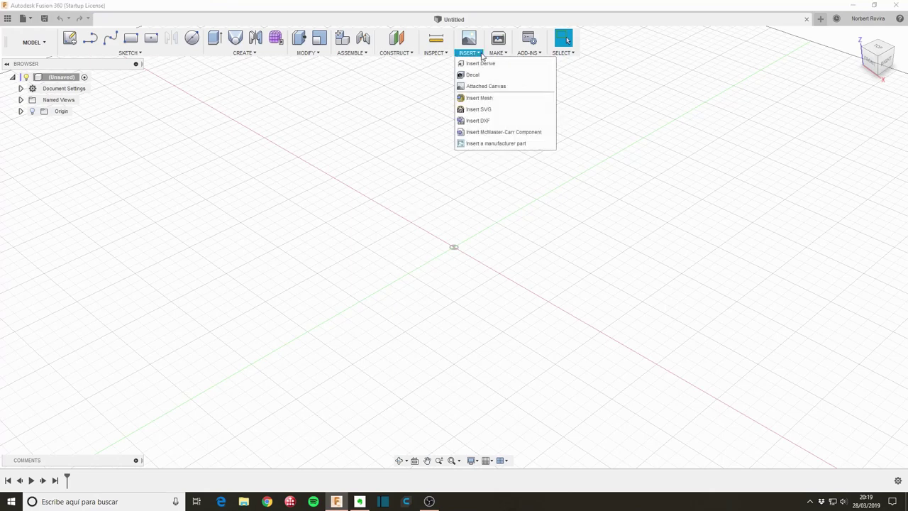
left_click(496, 88)
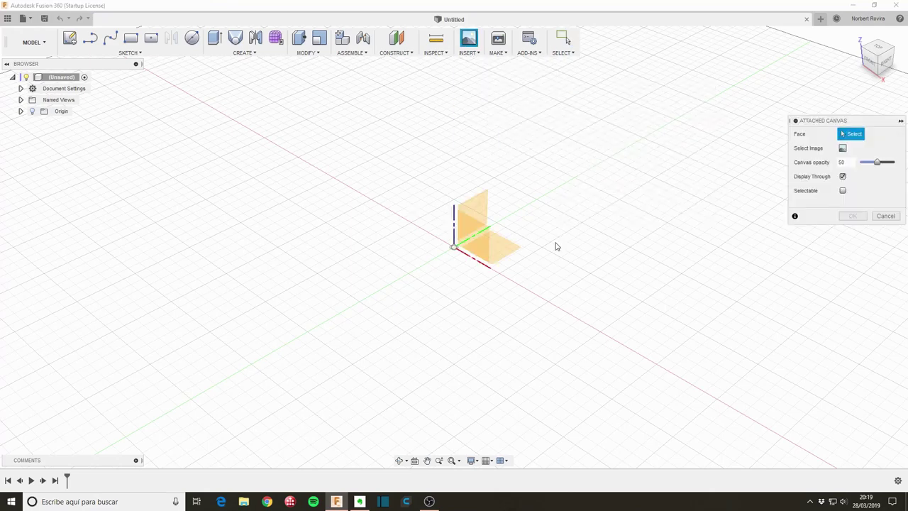
left_click(507, 251)
left_click(842, 147)
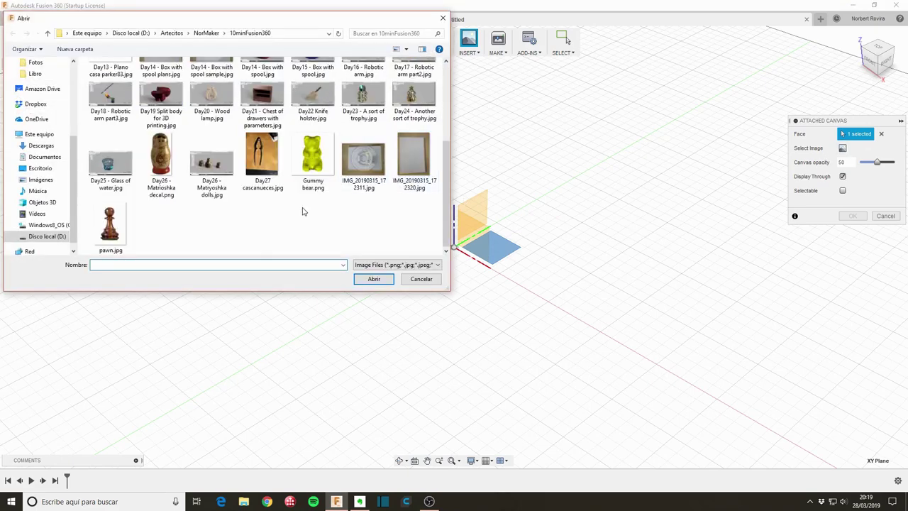
left_click(268, 187)
left_click(374, 278)
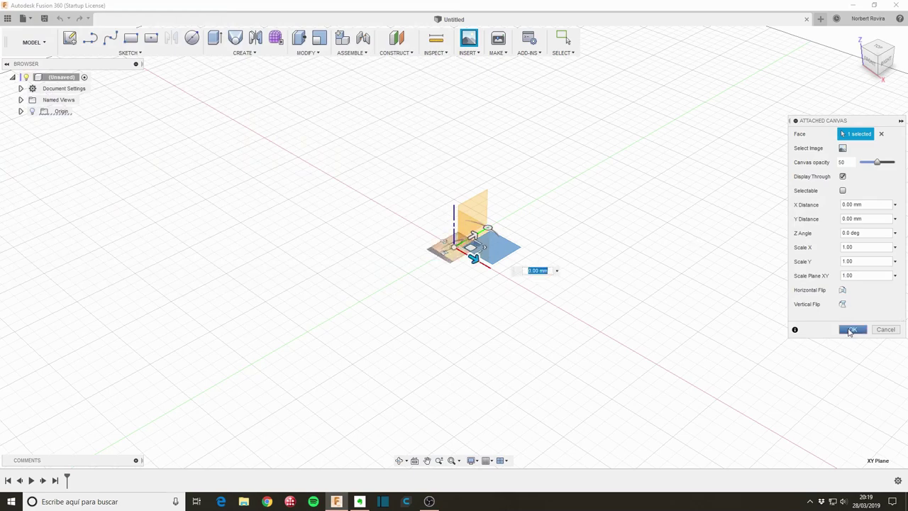
left_click(850, 332)
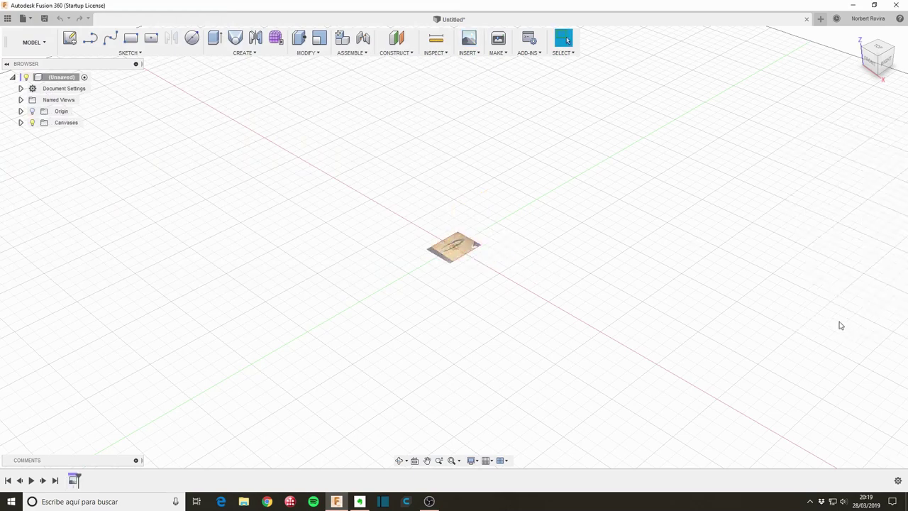
- Switch to Top view and select the nutcracker photo canvas in the browser
left_click(877, 49)
scroll(428, 283, "up", 5)
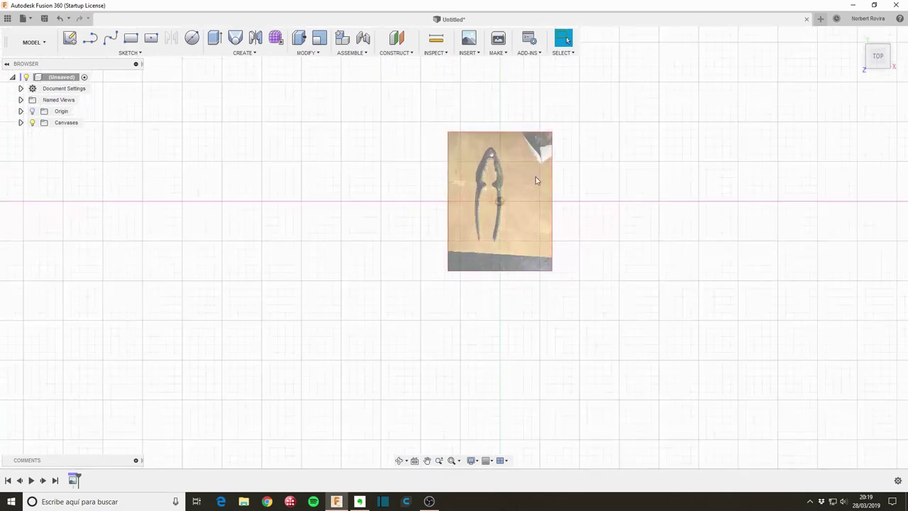
middle_click_drag(535, 177, 428, 265)
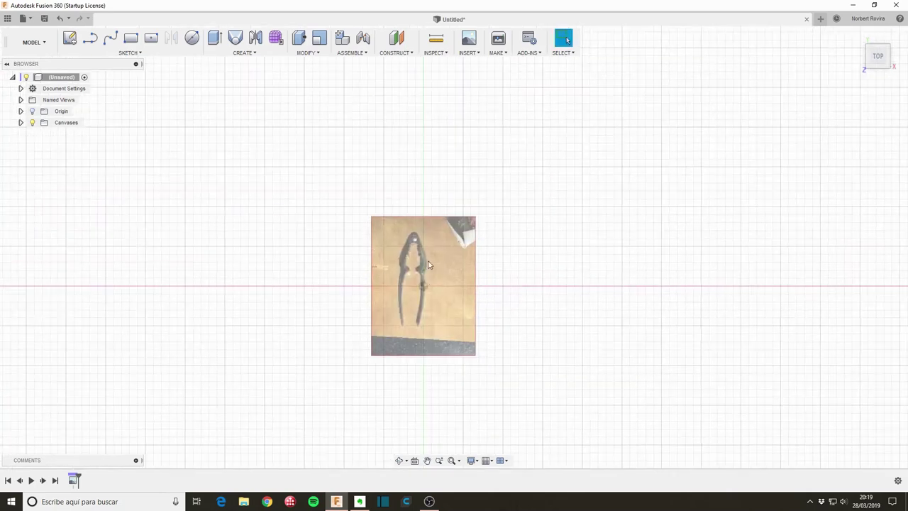
left_click(20, 122)
left_click(85, 133)
right_click(100, 133)
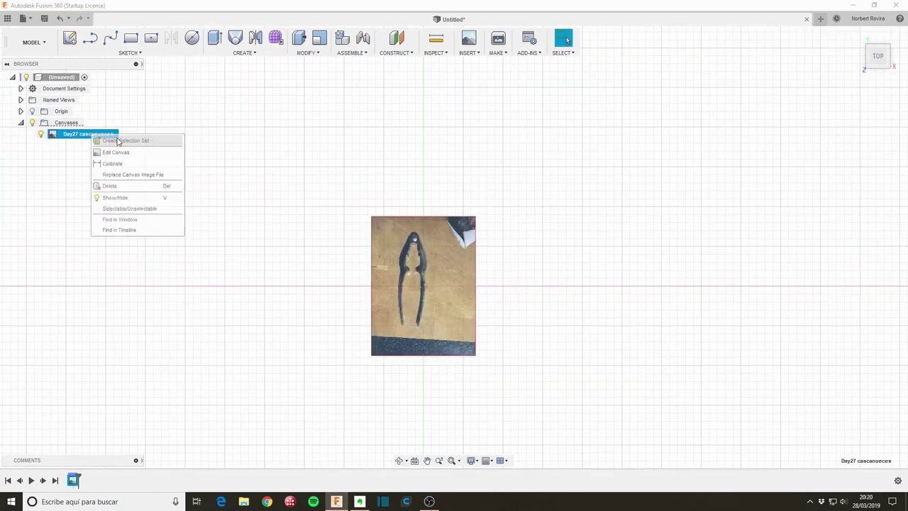
- Calibrate the canvas so the nutcracker's top-to-bottom tip distance is 100 mm
left_click(138, 162)
scroll(440, 241, "up", 2)
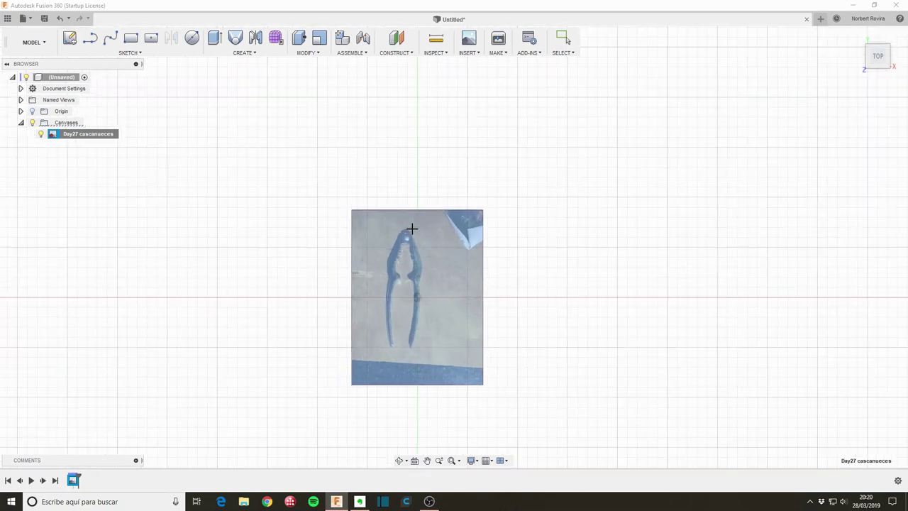
left_click(407, 230)
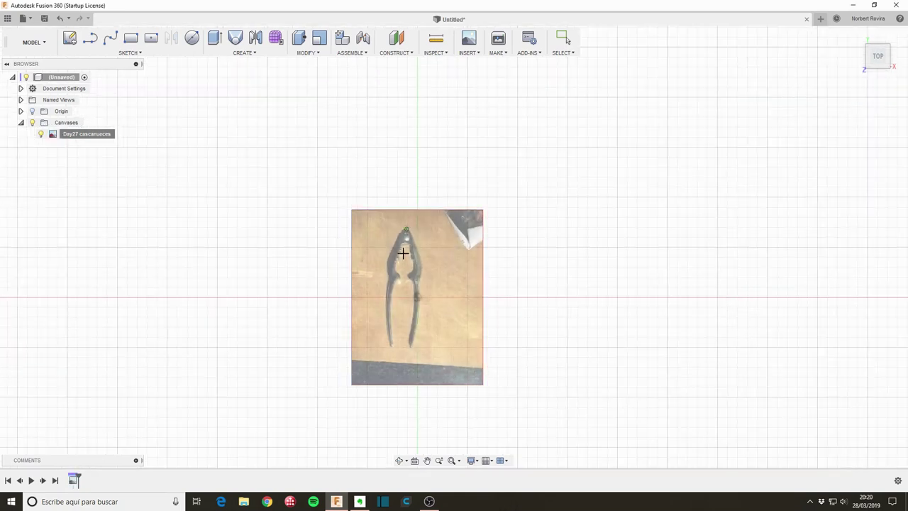
left_click(409, 345)
type("100")
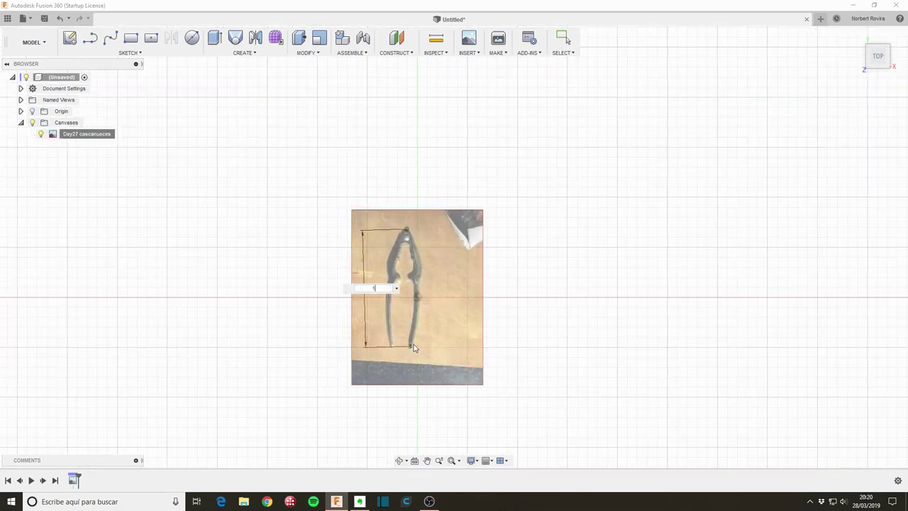
key("Return")
scroll(348, 283, "down", 2)
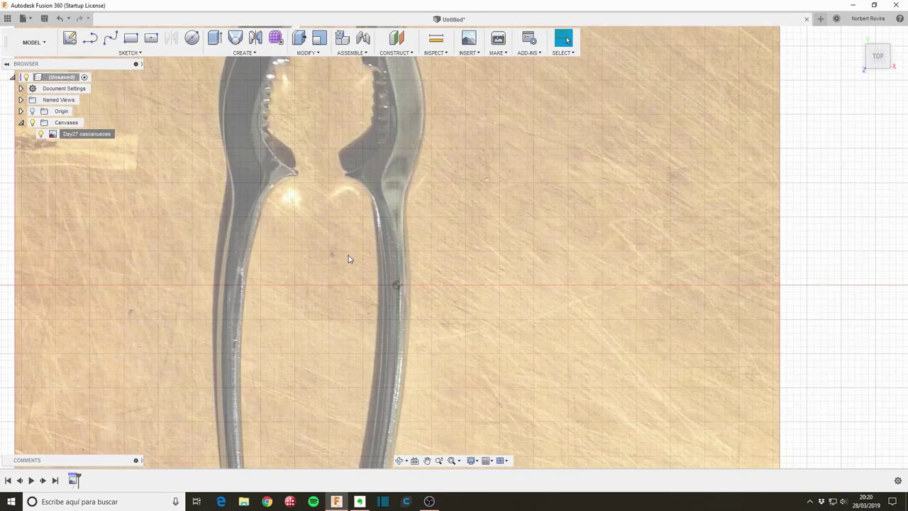
scroll(317, 225, "down", 2)
scroll(317, 224, "down", 2)
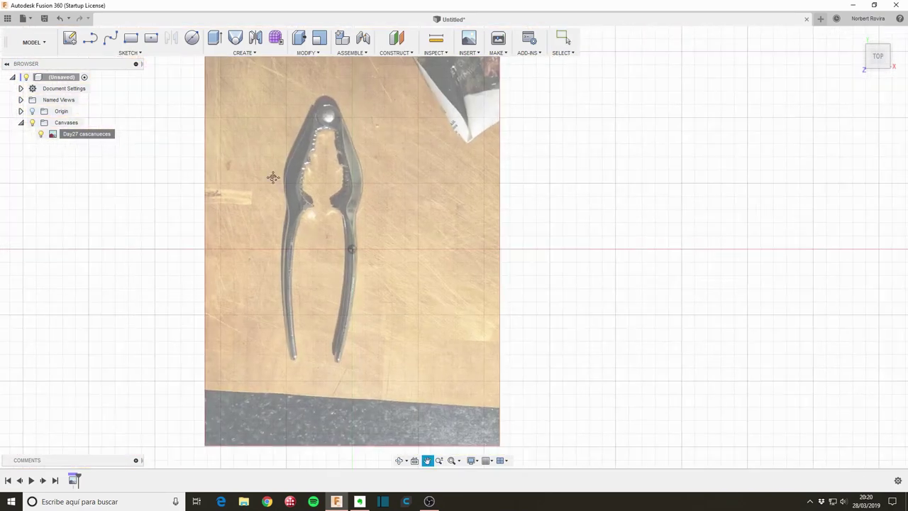
middle_click_drag(272, 176, 288, 197)
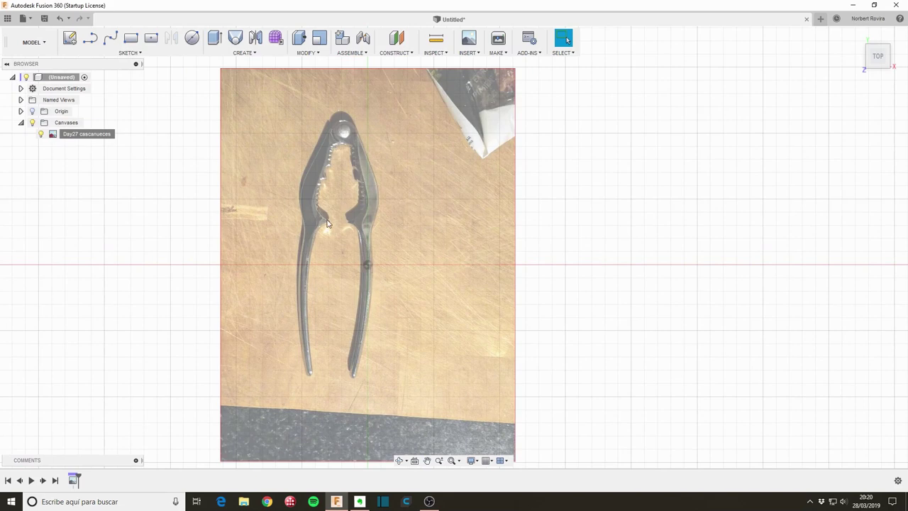
key("s")
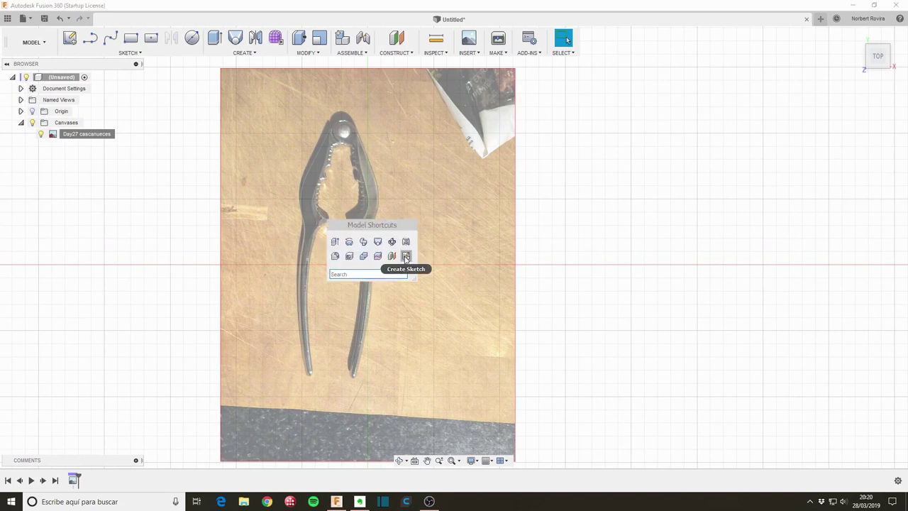
- Start a sketch on the XY plane and draw a 100 mm vertical line up from the origin
left_click(406, 256)
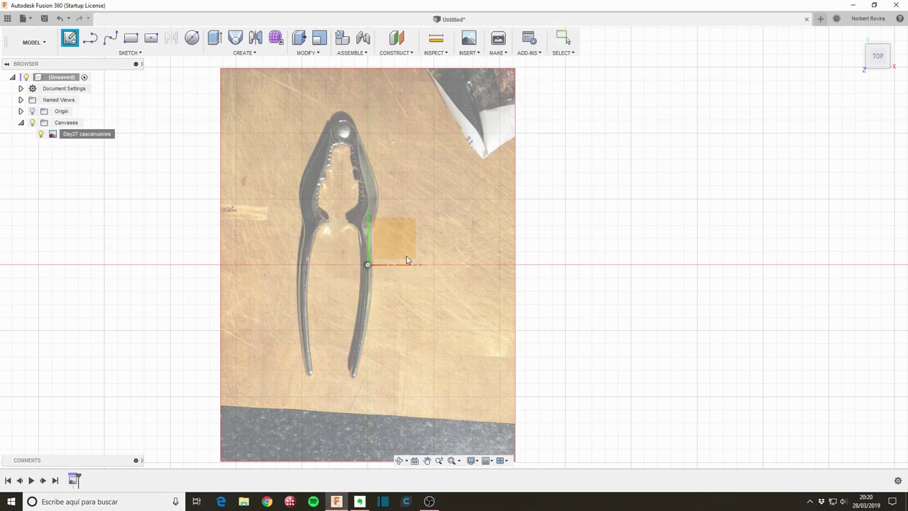
left_click(406, 256)
left_click(397, 242)
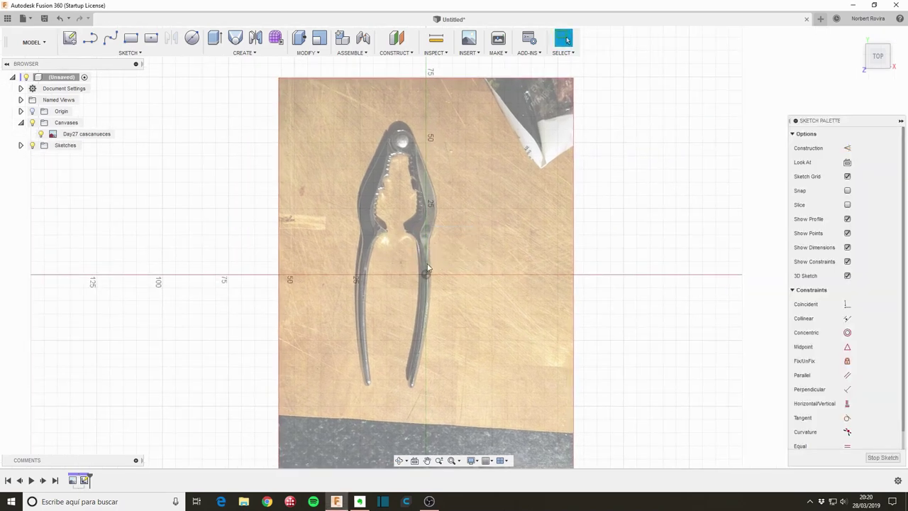
key("s")
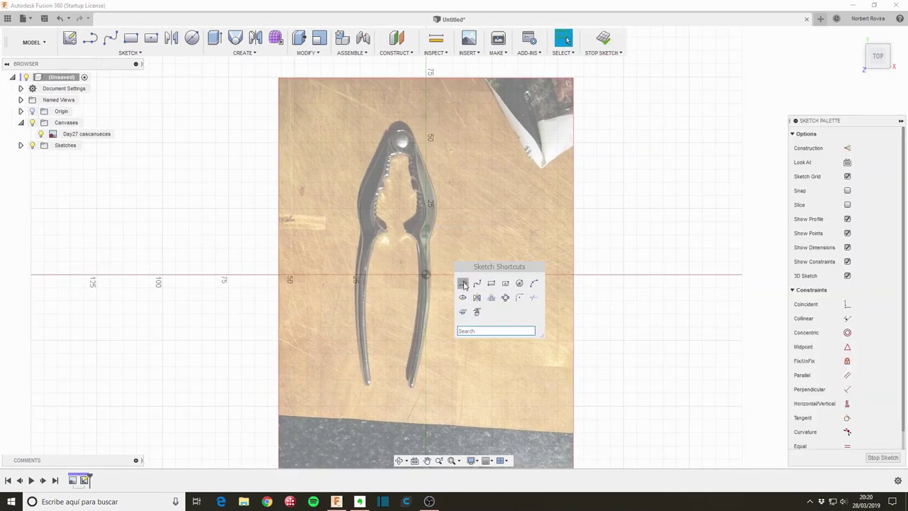
left_click(463, 282)
left_click(425, 274)
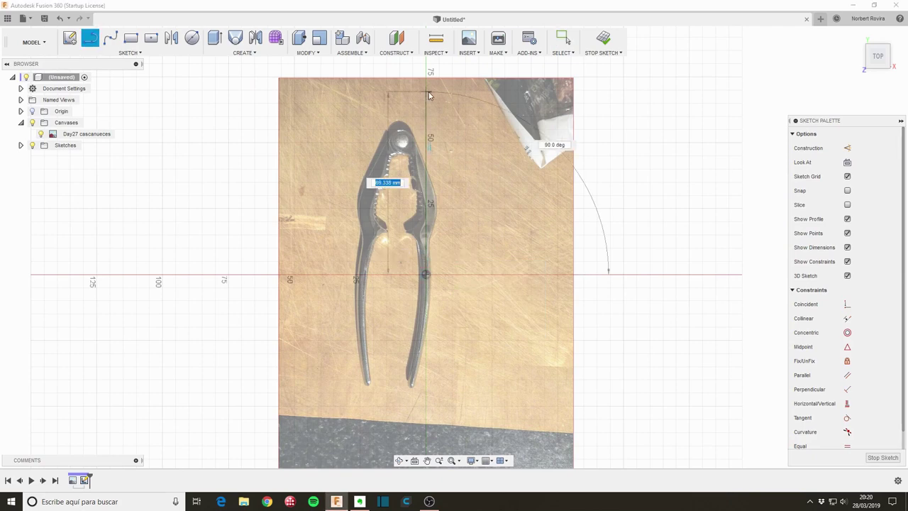
scroll(424, 127, "down", 3)
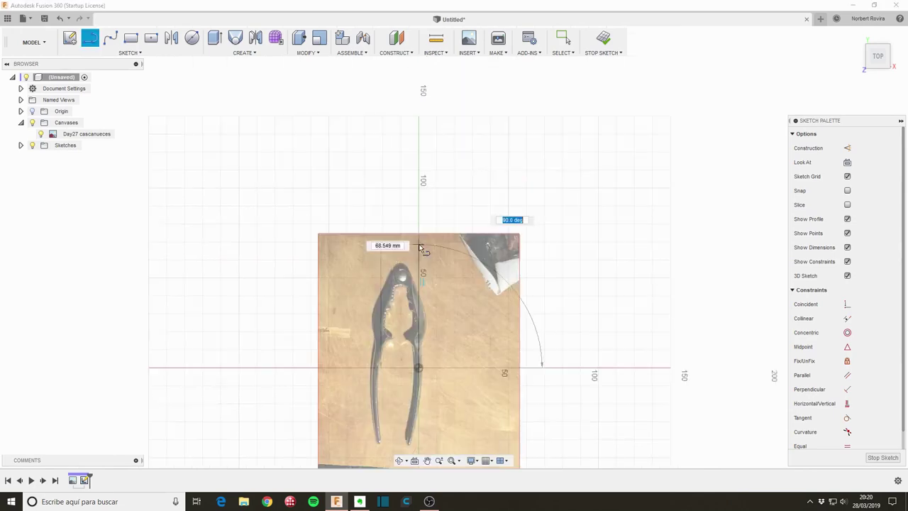
type("100")
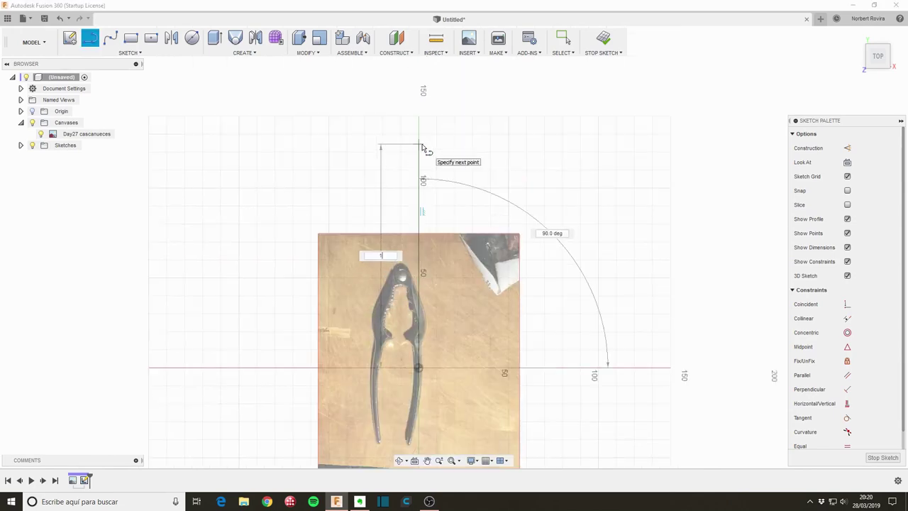
key("Return")
key("Escape")
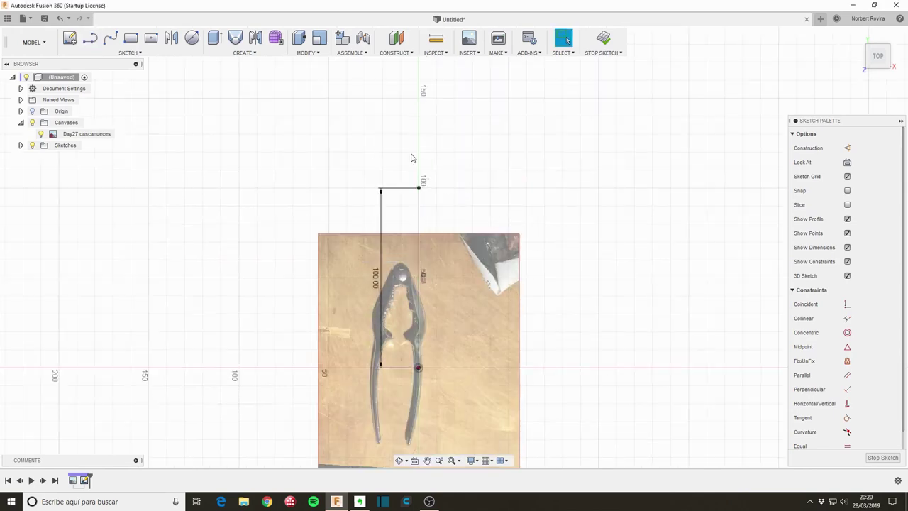
- Turn the vertical line into construction geometry and finish the sketch
left_click(420, 233)
key("x")
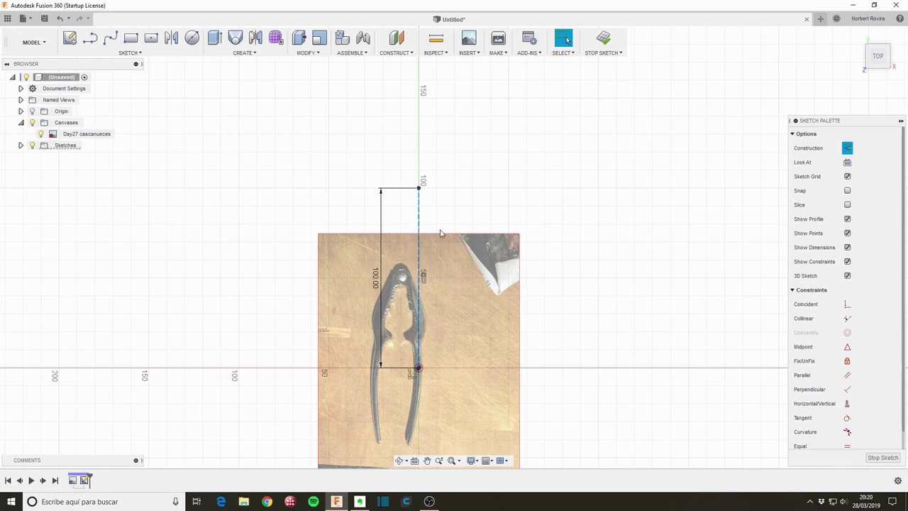
right_click(440, 257)
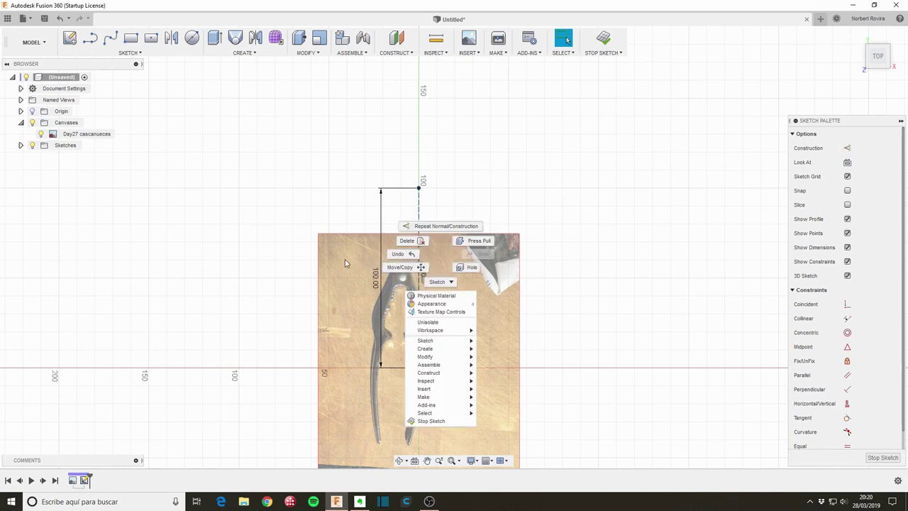
left_click(41, 127)
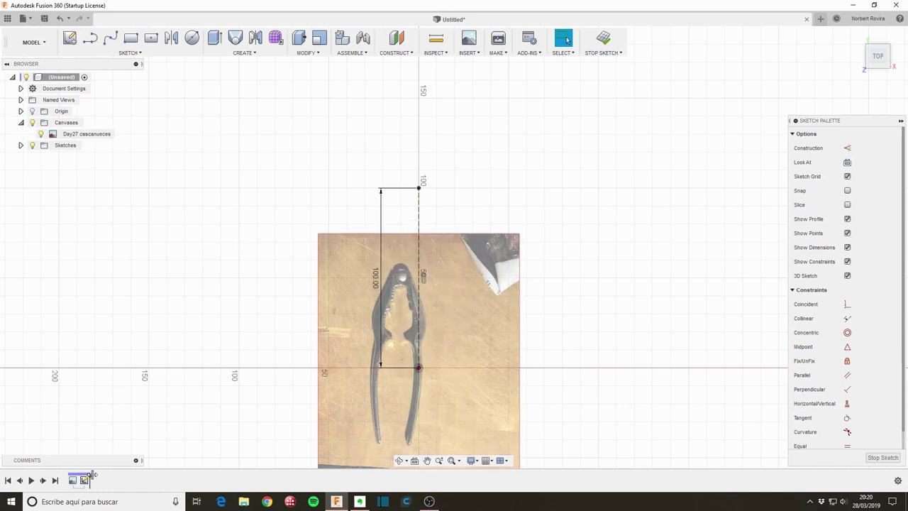
left_click(882, 458)
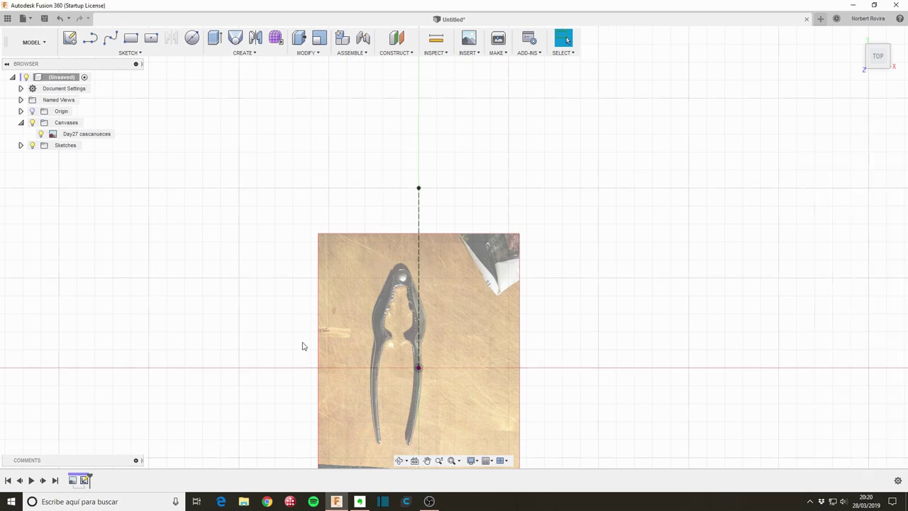
- Edit the canvas, moving the photo up and right and setting its rotation to 2 degrees
right_click(84, 480)
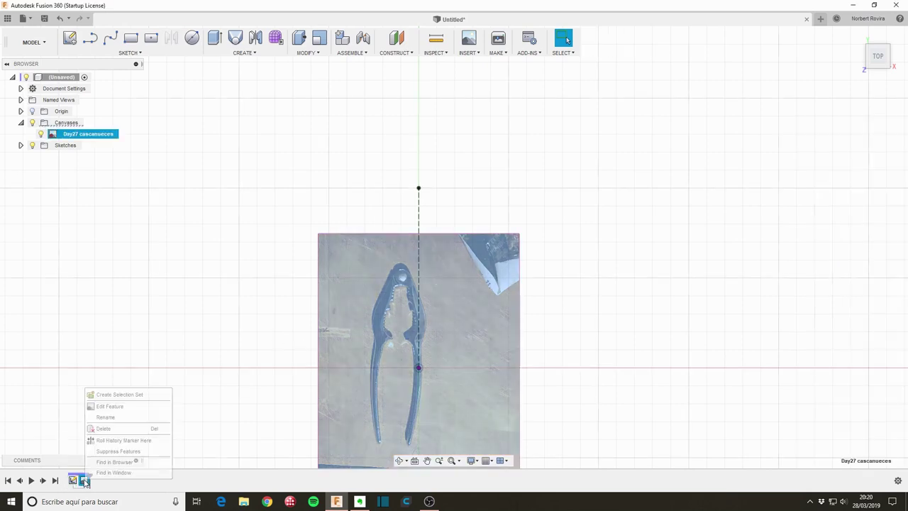
left_click(136, 407)
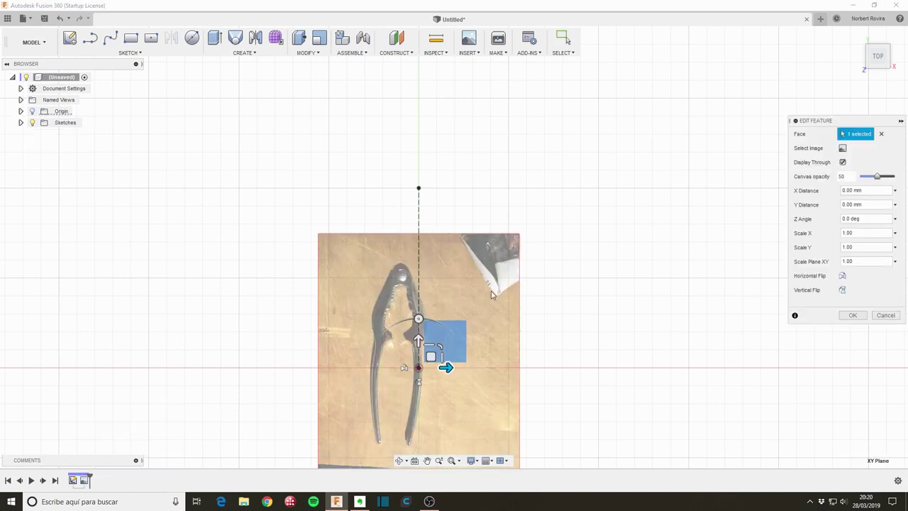
mouse_move(431, 355)
left_mouse_down()
mouse_move(471, 264)
mouse_move(453, 277)
left_mouse_up()
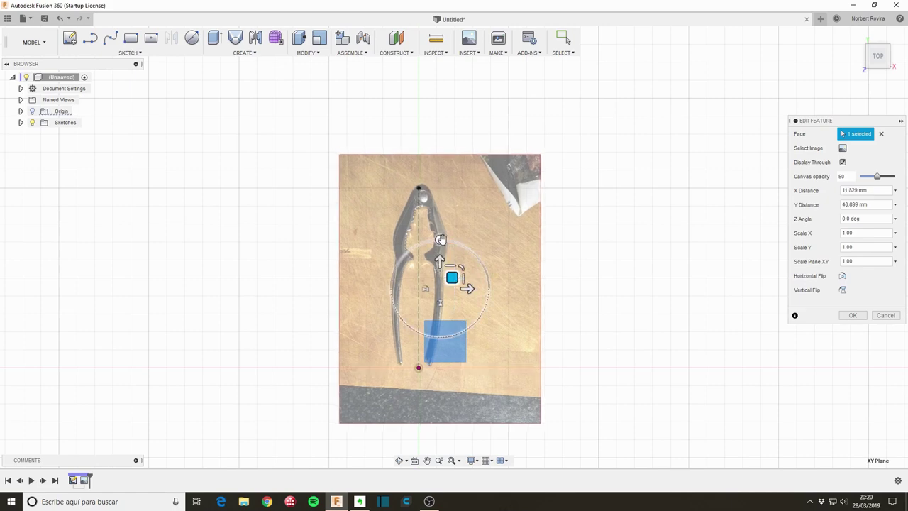
left_click_drag(439, 239, 439, 240)
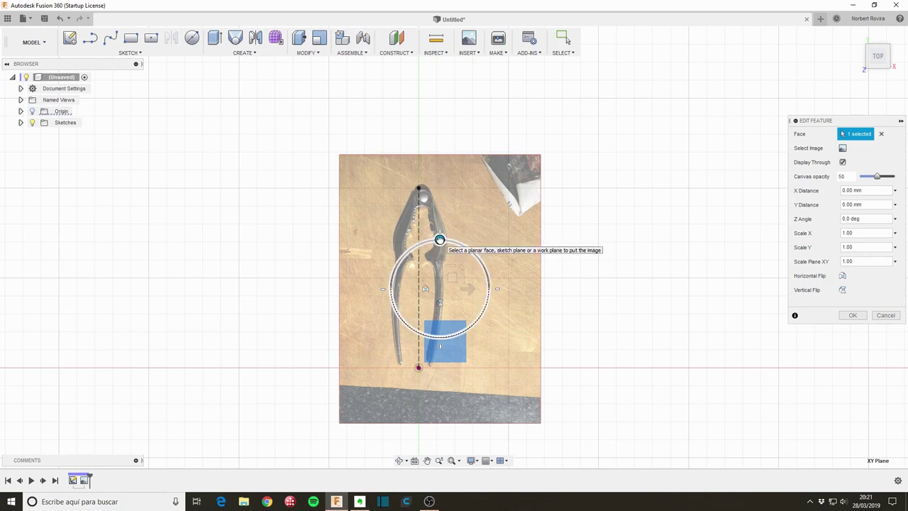
left_click_drag(439, 240, 435, 240)
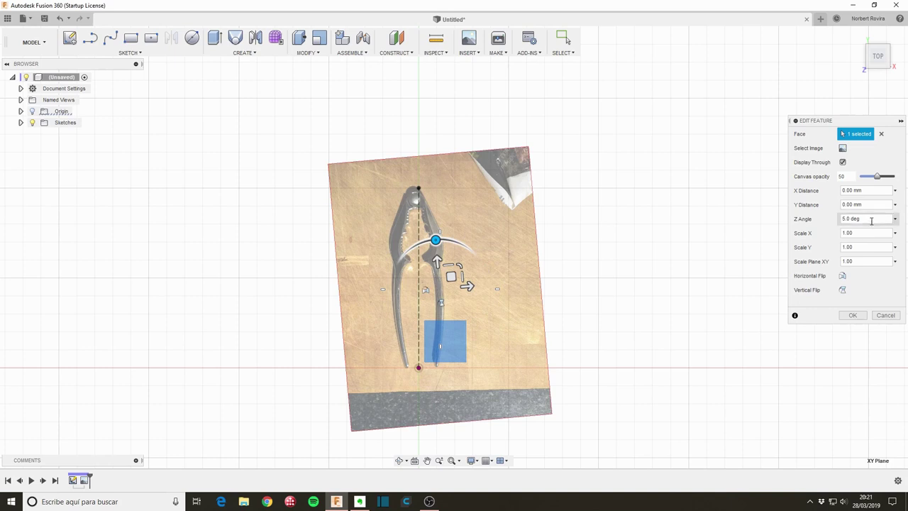
left_click(841, 220)
type("2")
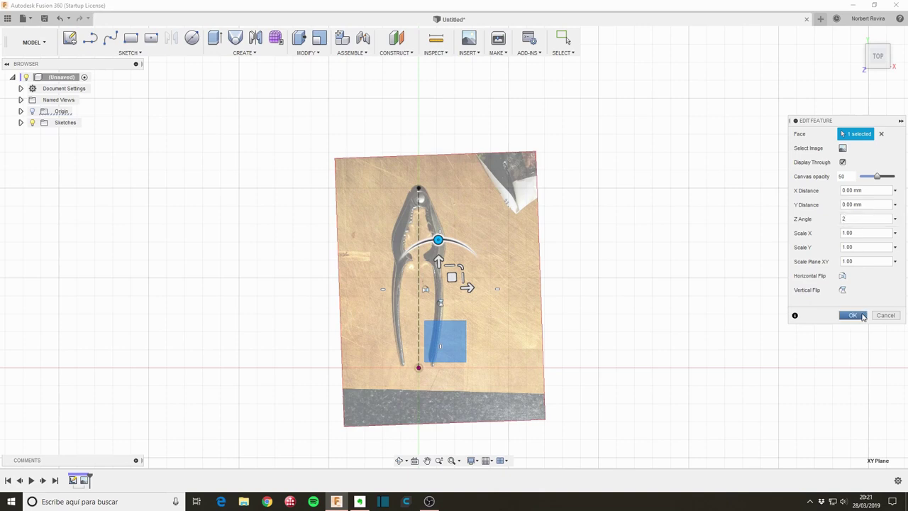
left_click(852, 314)
- Reopen the canvas and nudge it to -0.466 mm X, -1.242 mm Y onto the centre line
right_click(429, 249)
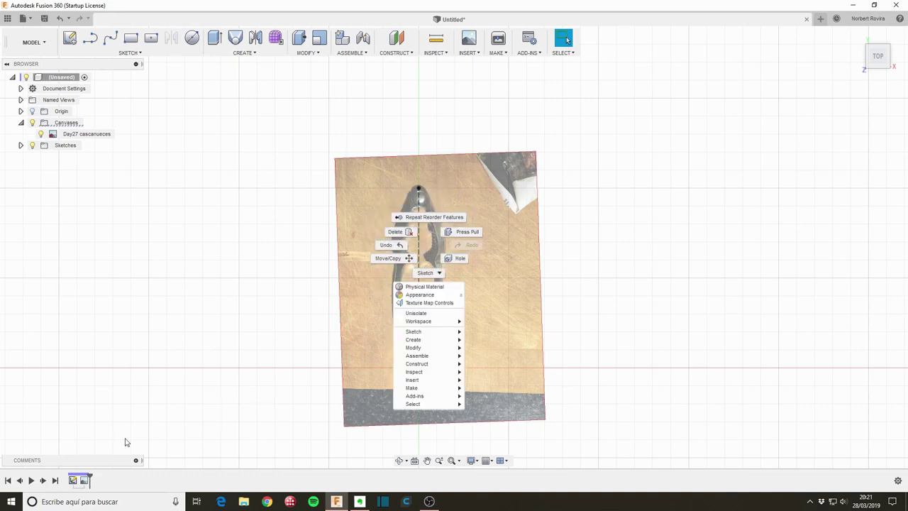
right_click(85, 481)
left_click(132, 405)
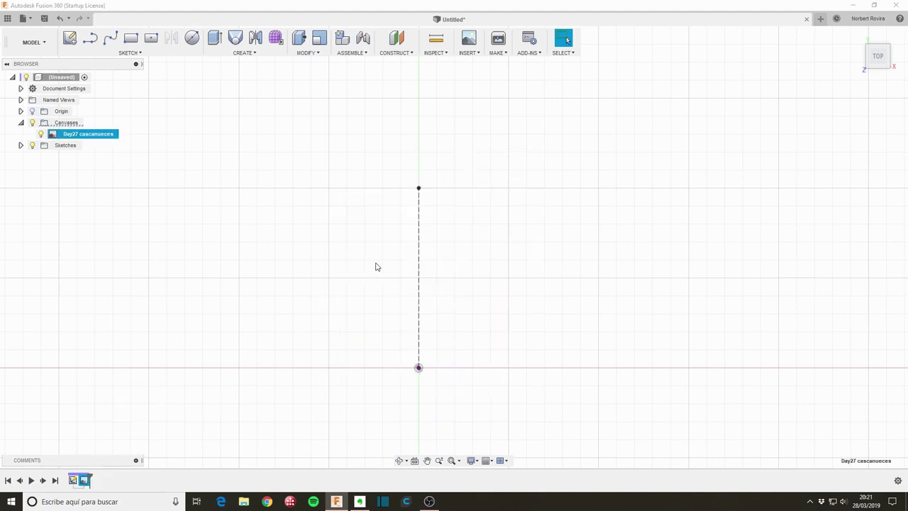
scroll(452, 276, "up", 3)
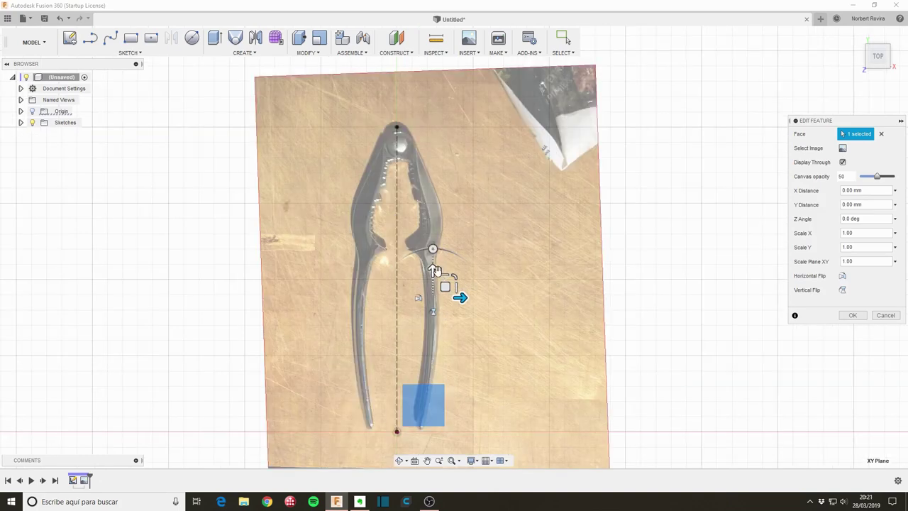
left_click_drag(442, 285, 445, 290)
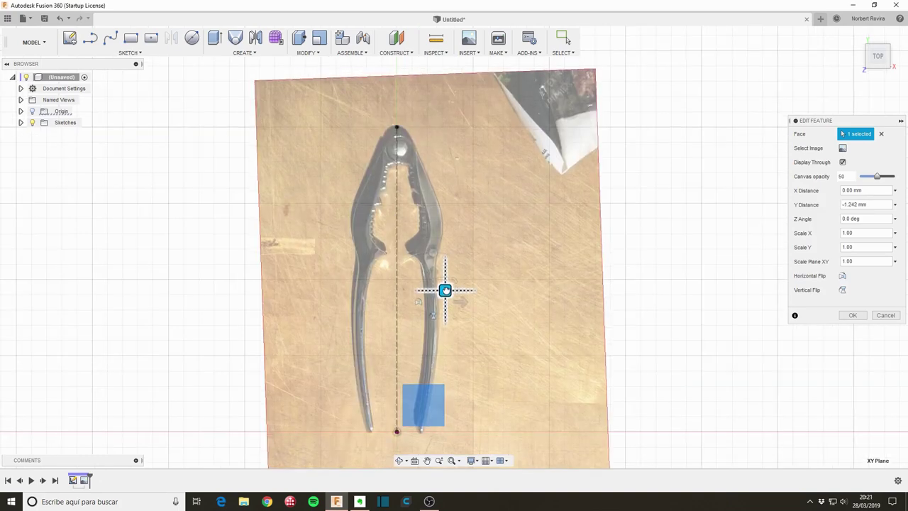
left_click_drag(445, 290, 443, 290)
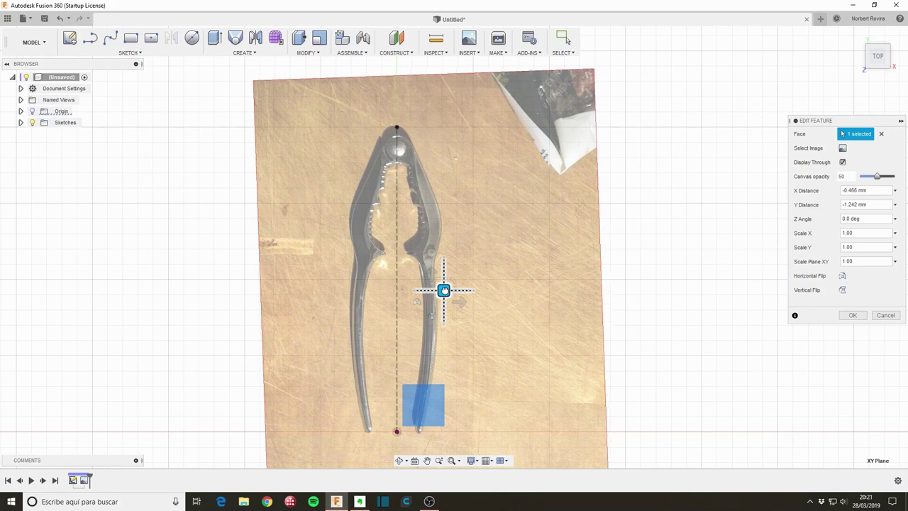
left_click(852, 315)
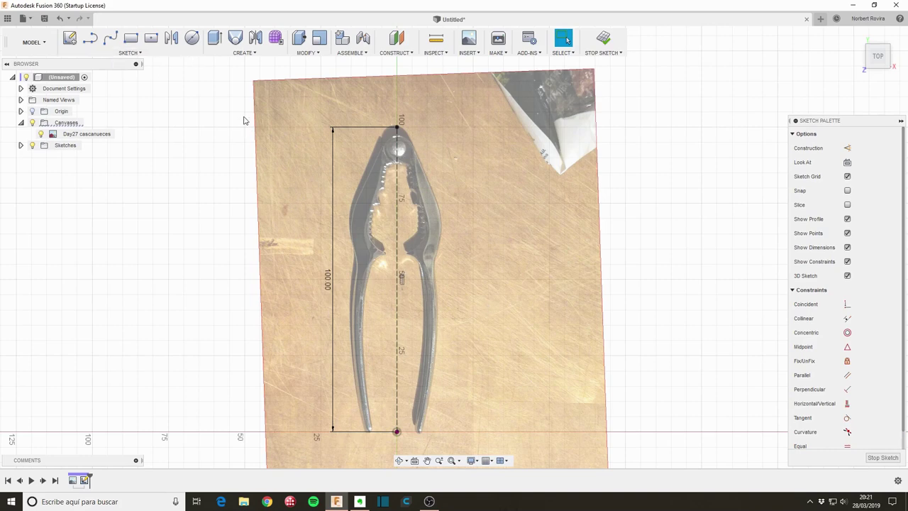
- Draw a four-point spline along the right arm's outer edge from its lower tip to the hinge
left_click(110, 38)
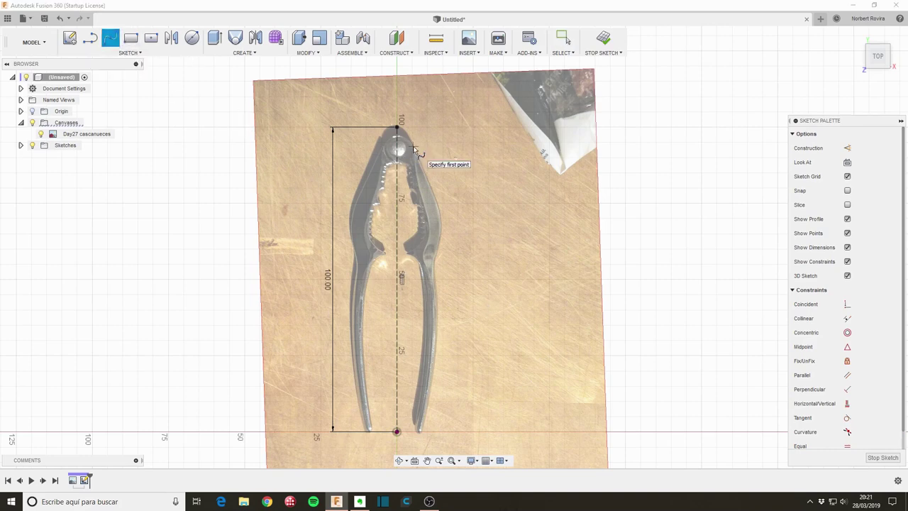
left_click(420, 430)
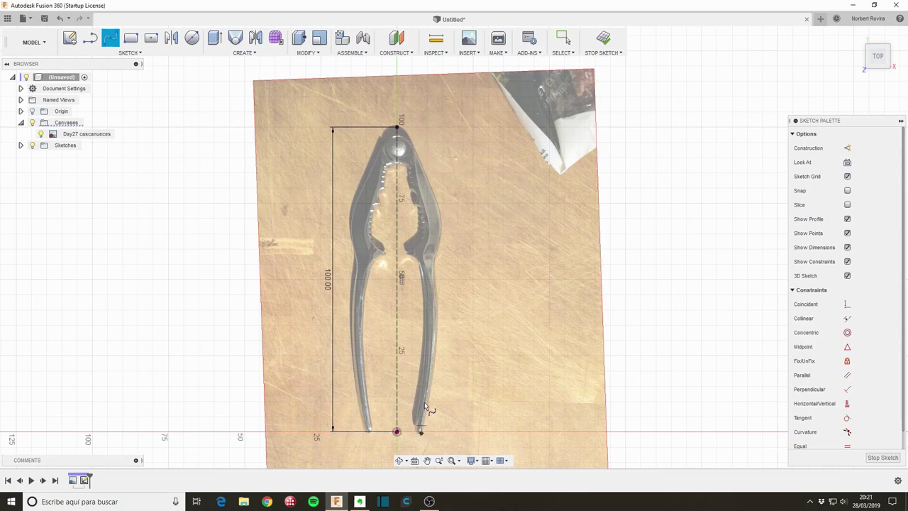
left_click(437, 304)
left_click(441, 240)
left_click(412, 146)
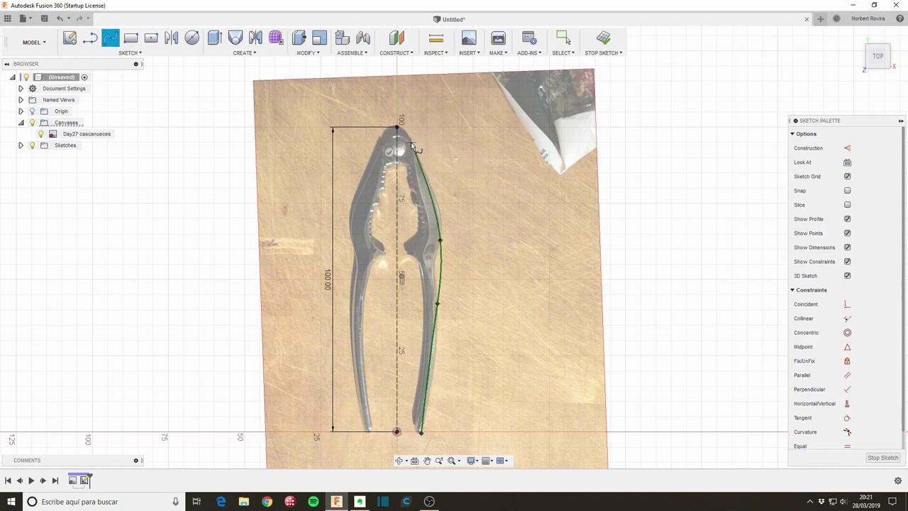
key("Return")
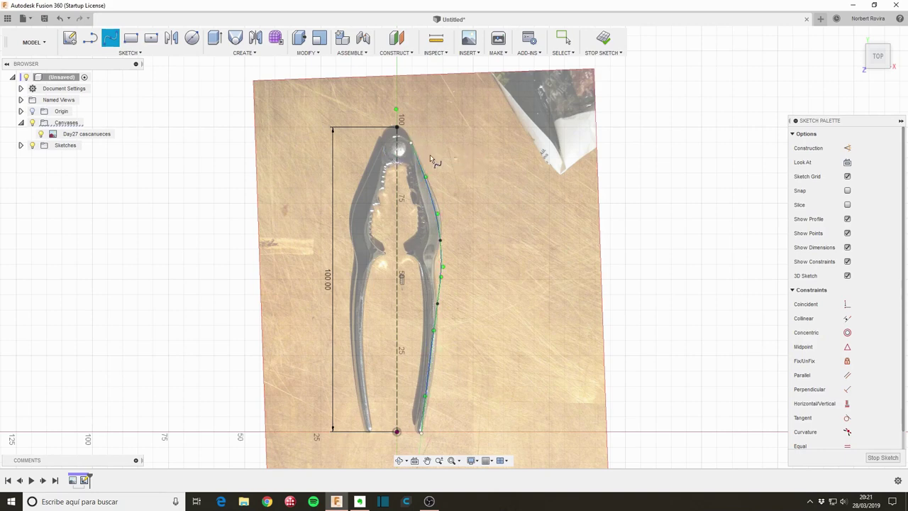
key("Escape")
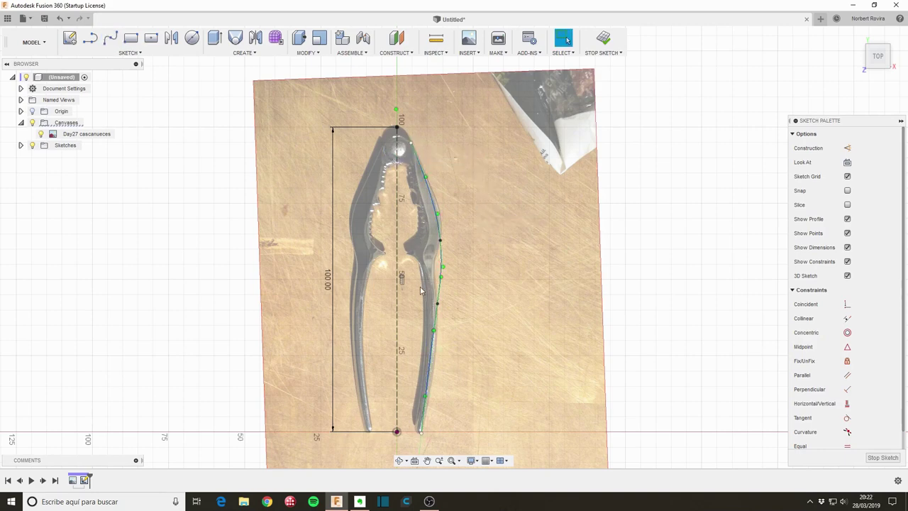
- Adjust a middle fit point and the top tangent so the spline matches the arm edge
left_click(437, 277)
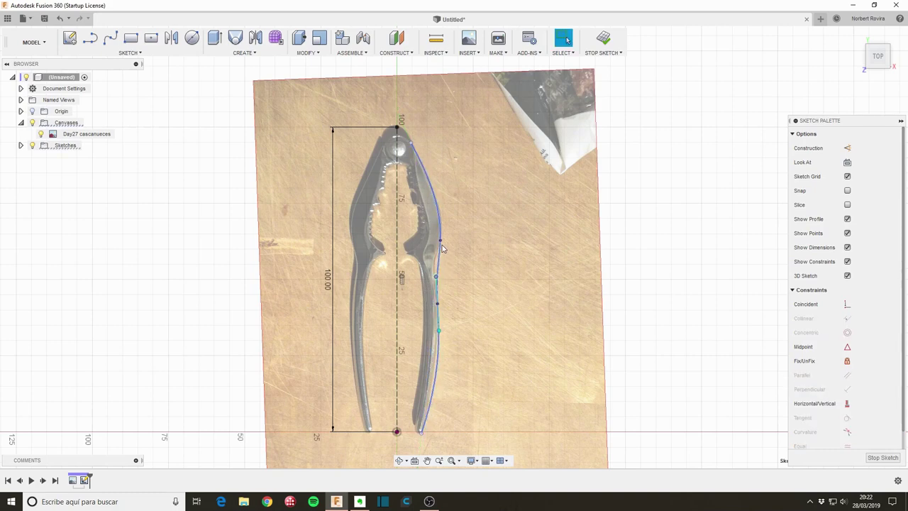
left_click(441, 244)
left_click_drag(439, 268, 437, 270)
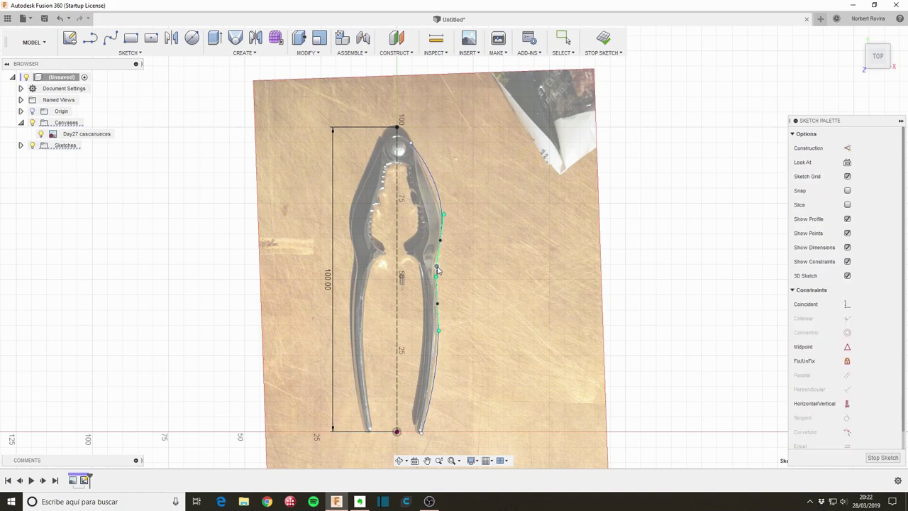
key("Escape")
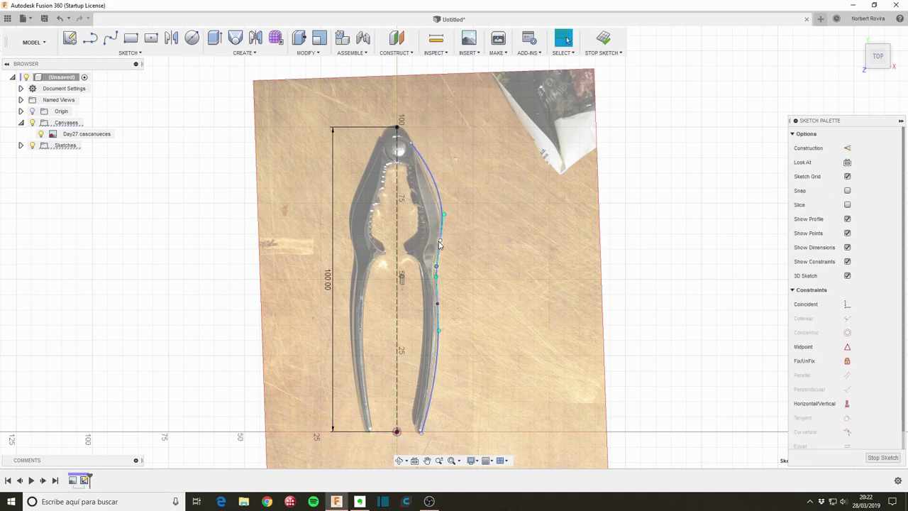
left_click(439, 244)
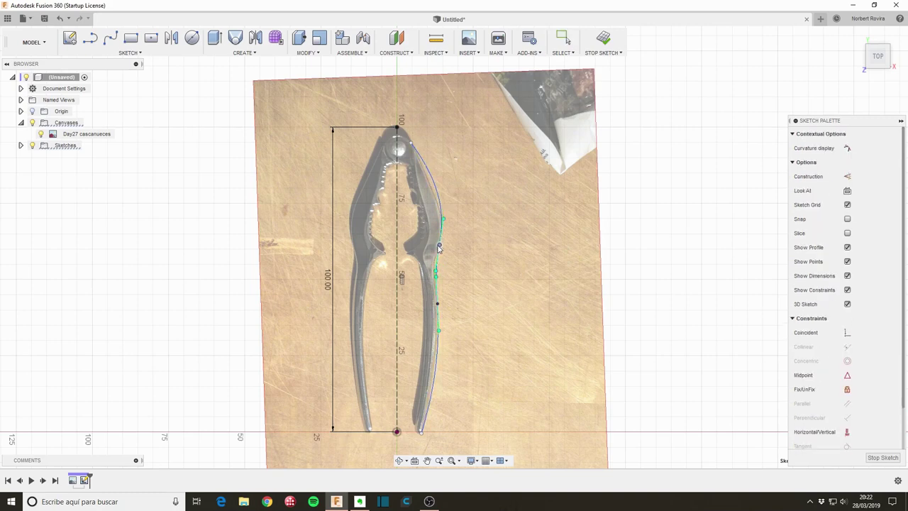
left_click(410, 144)
left_click_drag(431, 174, 429, 183)
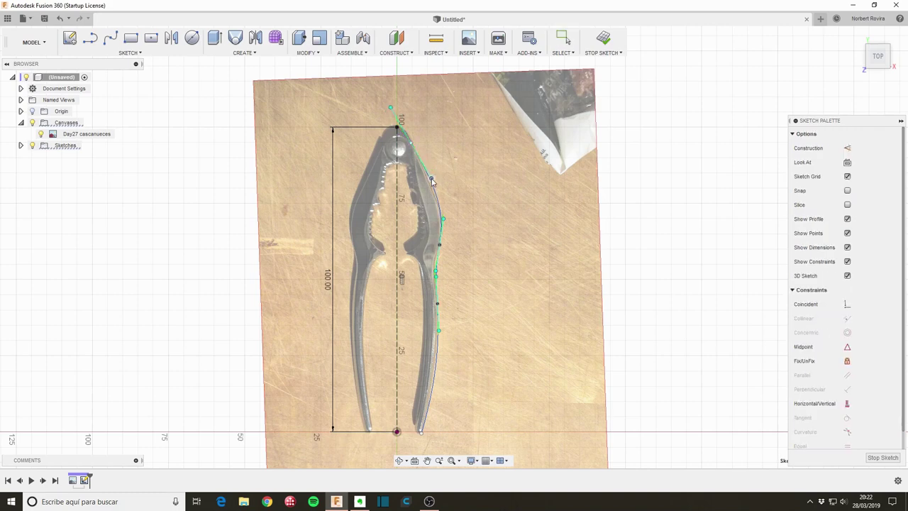
- Tilt the mid tangent and lower a fit point so the spline follows the arm's bulge
scroll(427, 404, "up", 2)
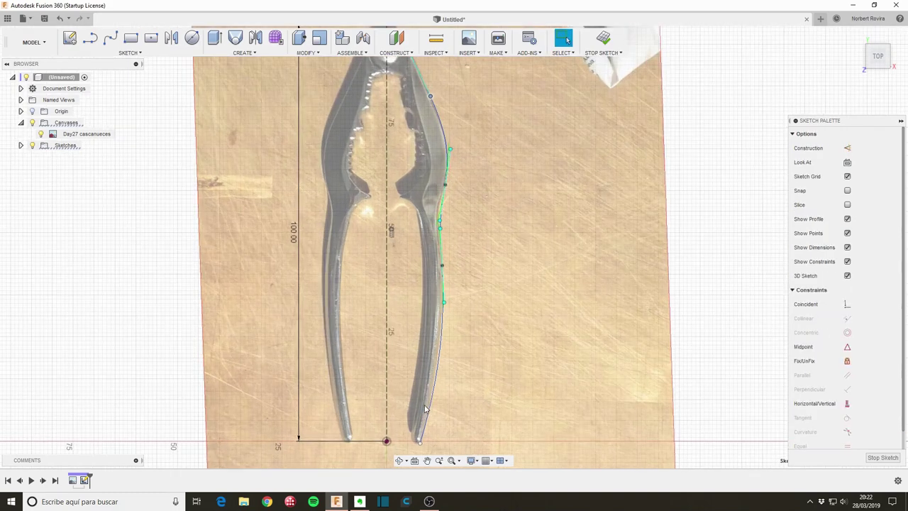
left_click(434, 389)
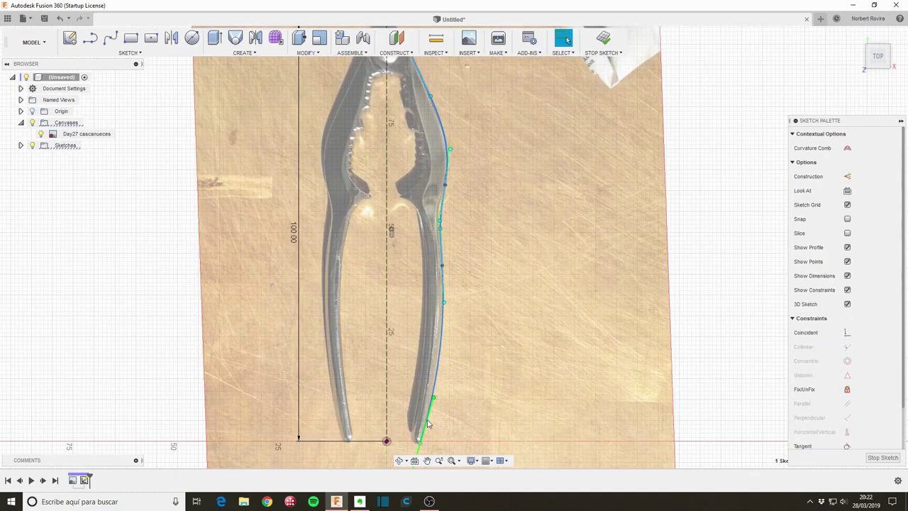
key("Escape")
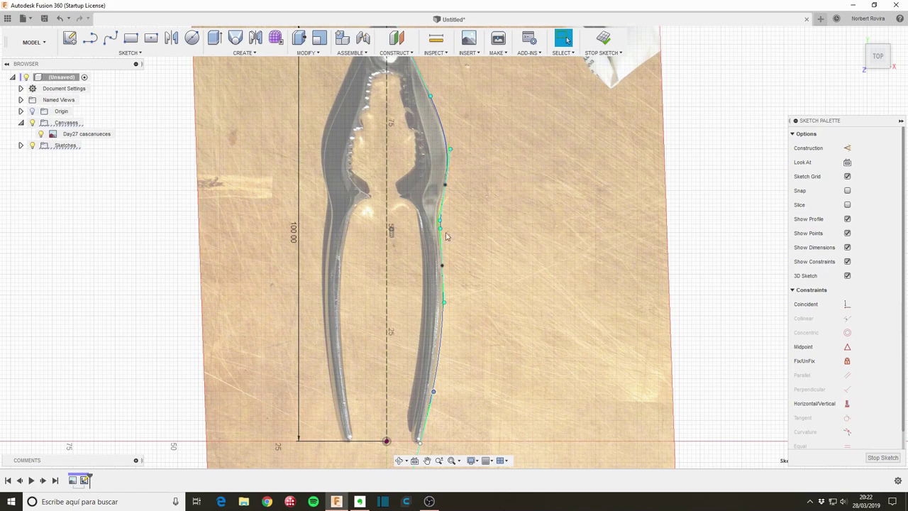
left_click_drag(439, 224, 435, 224)
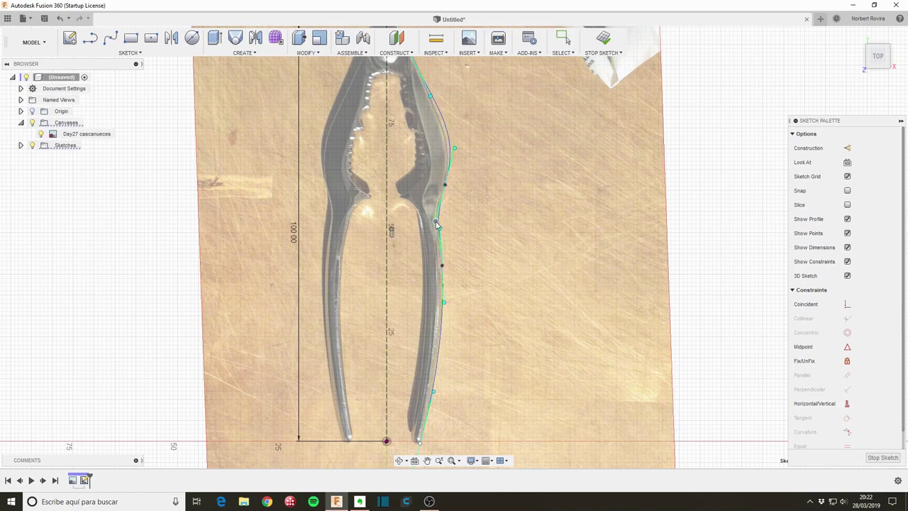
left_click_drag(443, 188, 441, 197)
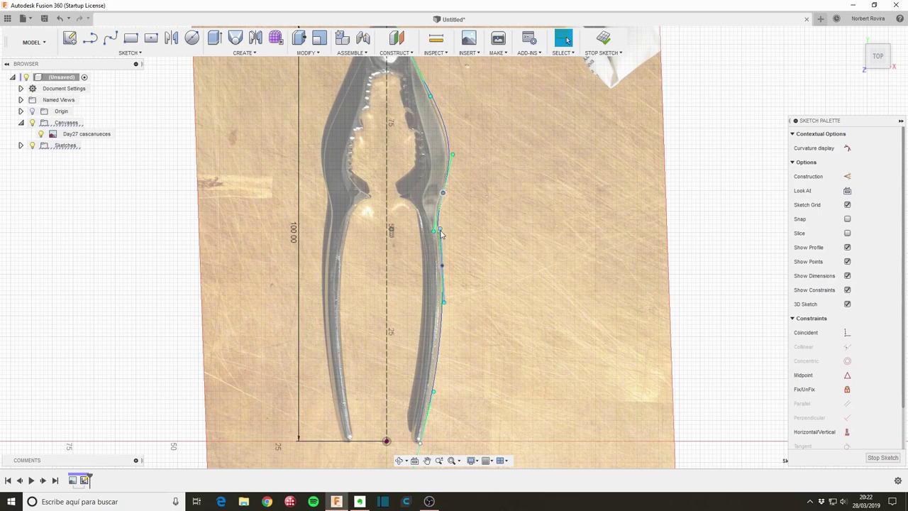
key("Escape")
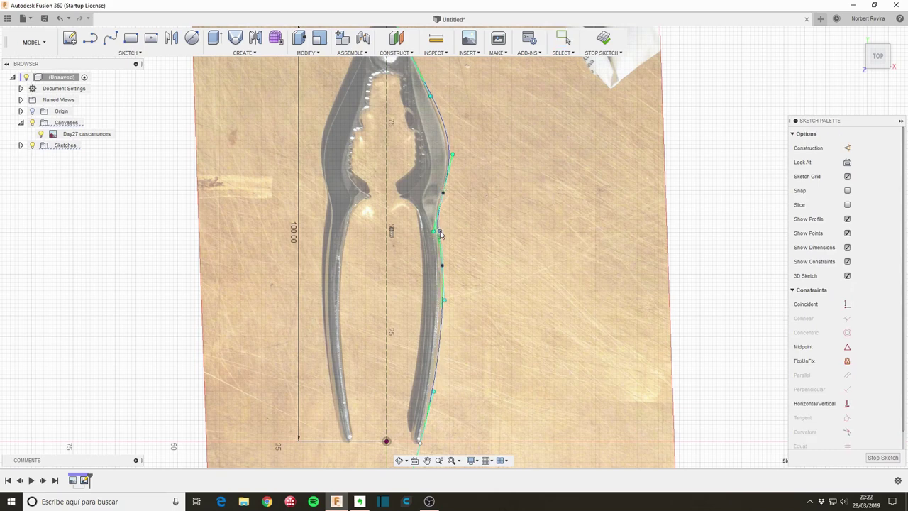
left_click(439, 234)
key("Escape")
left_click(428, 100)
scroll(431, 121, "down", 2)
scroll(436, 142, "down", 2)
scroll(441, 163, "down", 1)
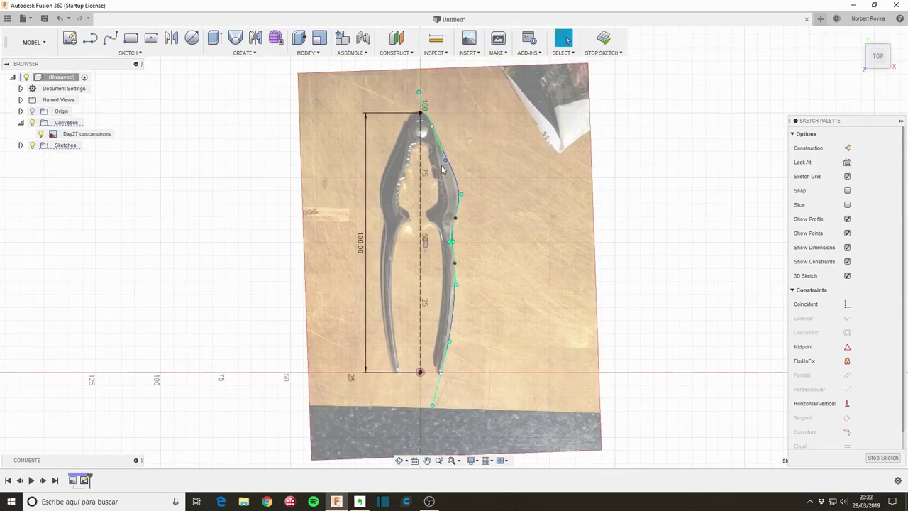
scroll(413, 158, "up", 2)
scroll(413, 158, "up", 1)
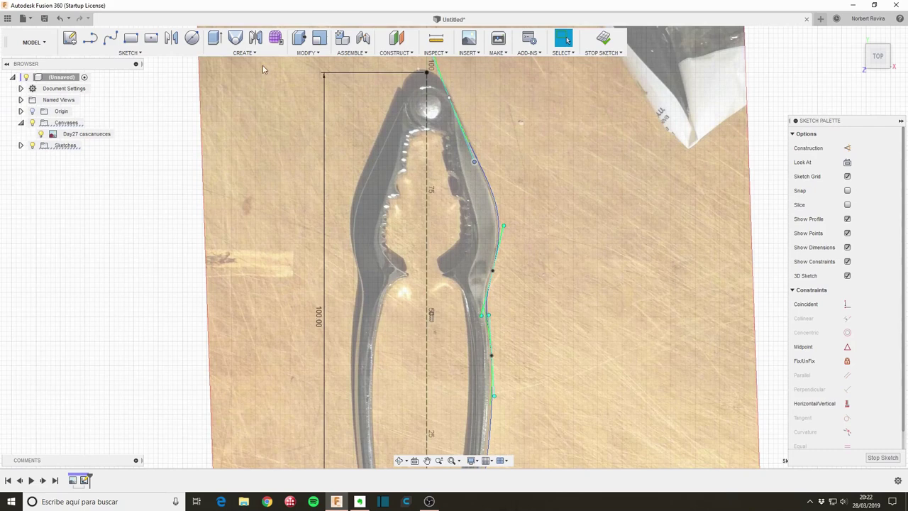
key("s")
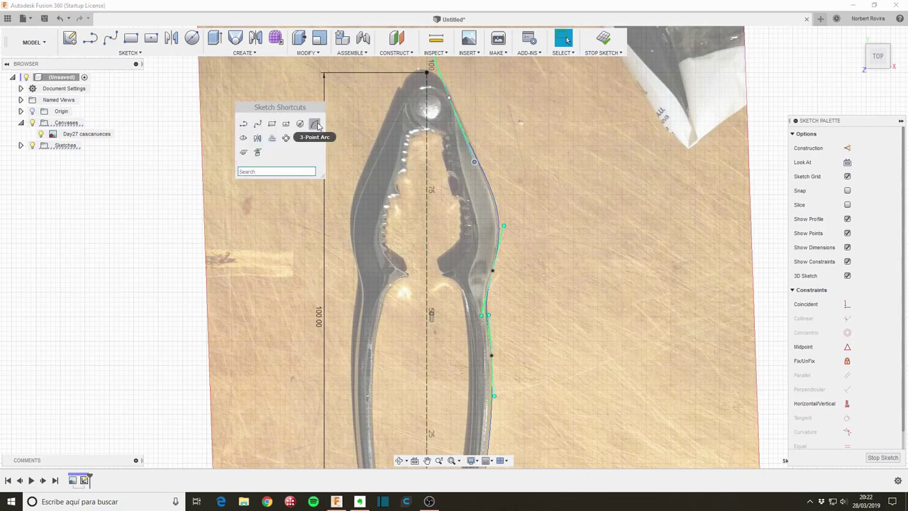
- Draw a small 3-point arc rounding the hinge at the top of the spline
left_click(316, 124)
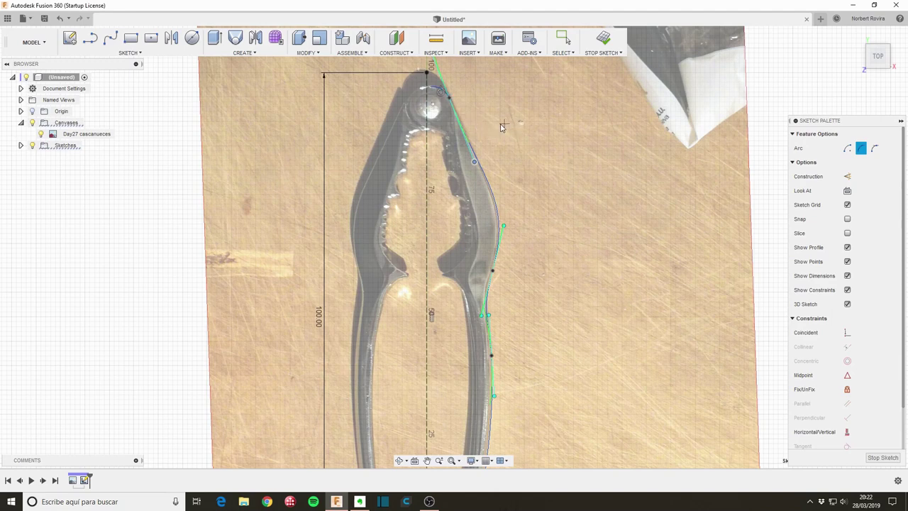
key("Escape")
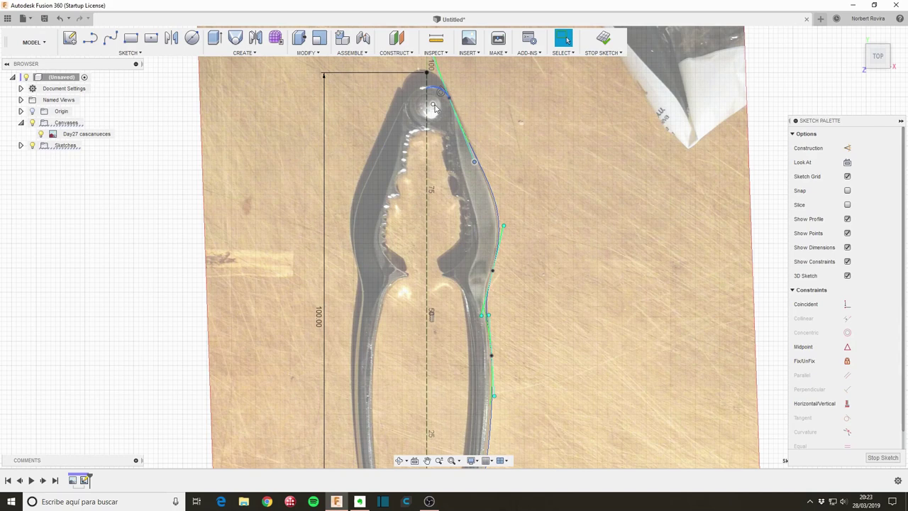
left_click(435, 91)
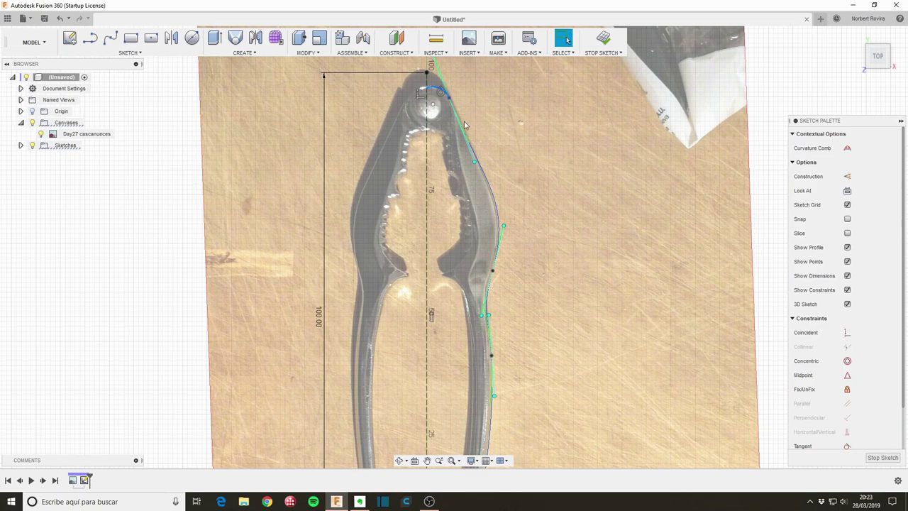
scroll(519, 310, "down", 1)
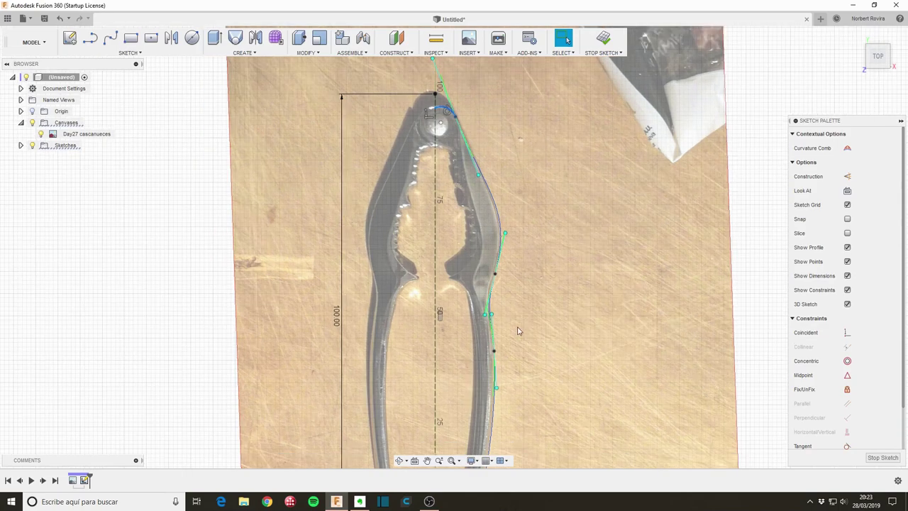
middle_click_drag(527, 310, 506, 224)
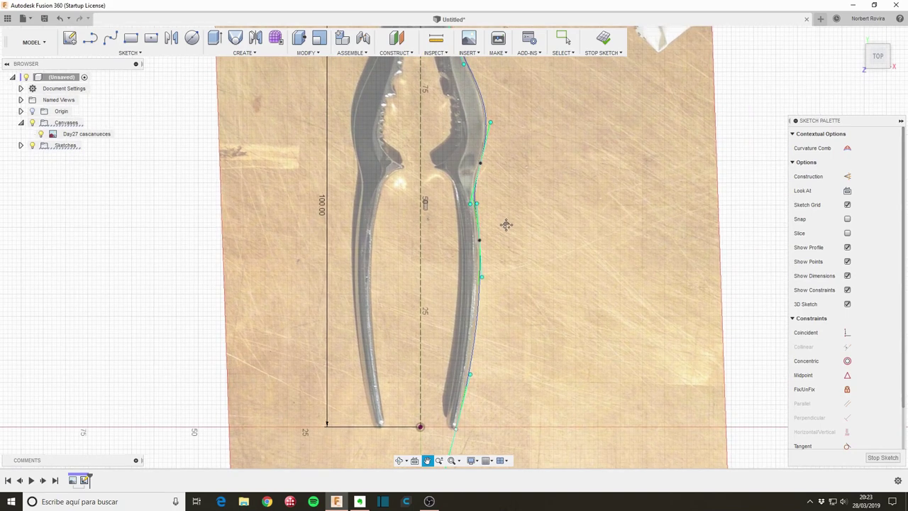
- Offset the right-arm spline and hinge arc 3 mm inward (-3 mm)
key("s")
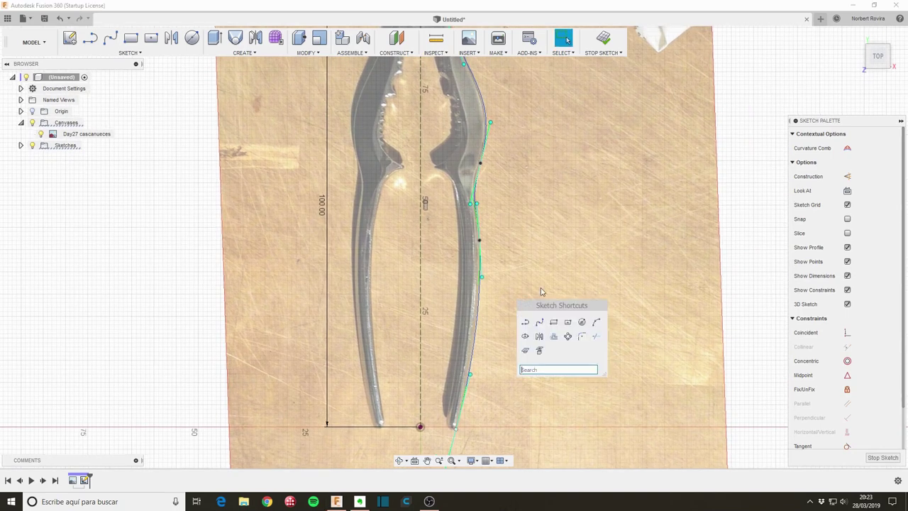
left_click(551, 335)
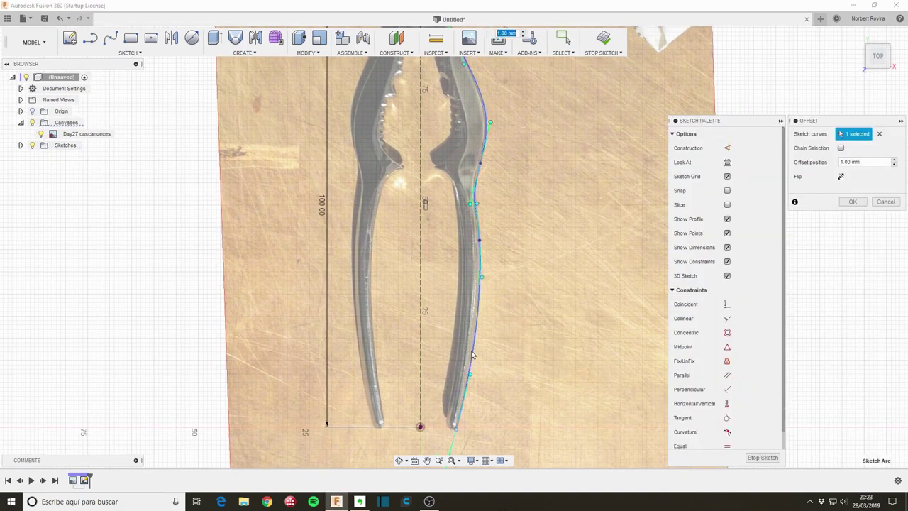
left_click(469, 363)
left_click_drag(477, 351, 460, 349)
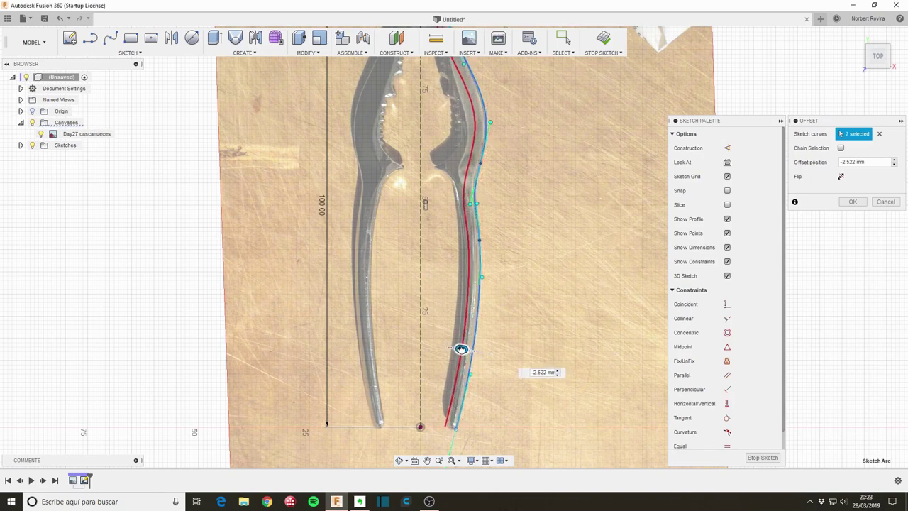
key("Tab")
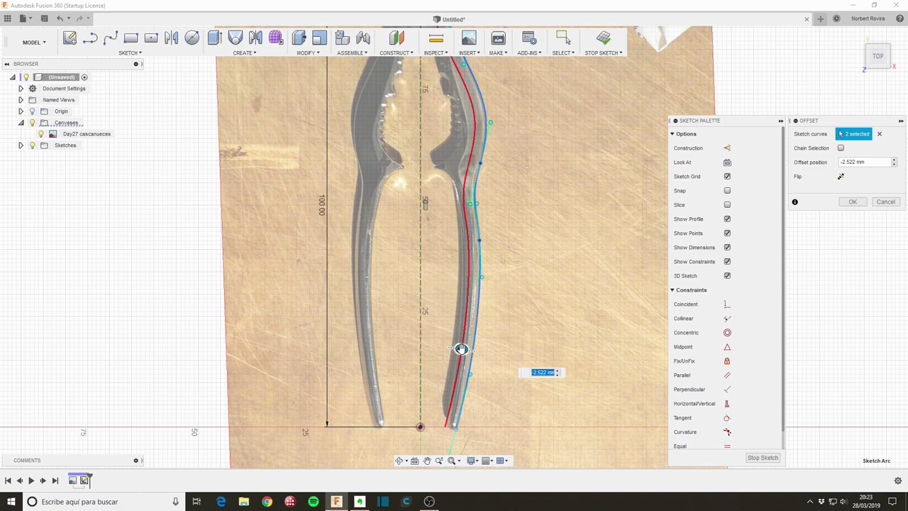
type("-3")
key("Return")
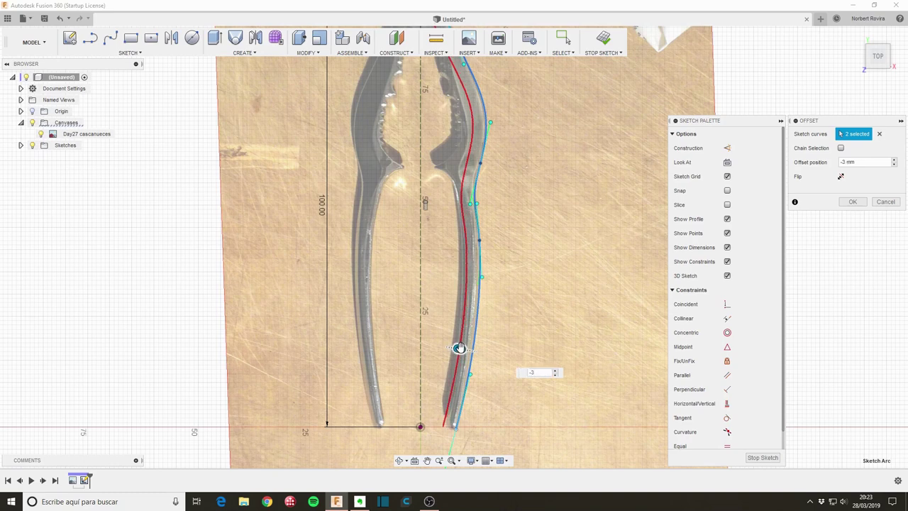
key("Return")
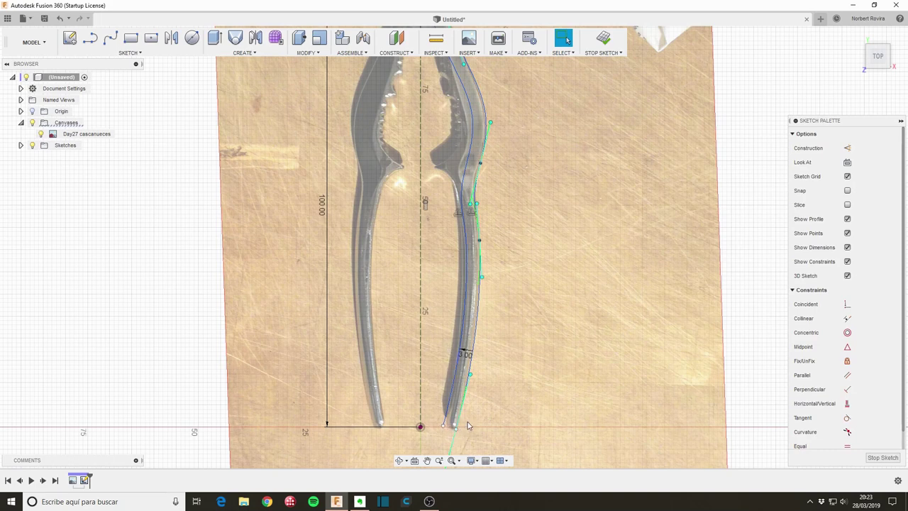
key("s")
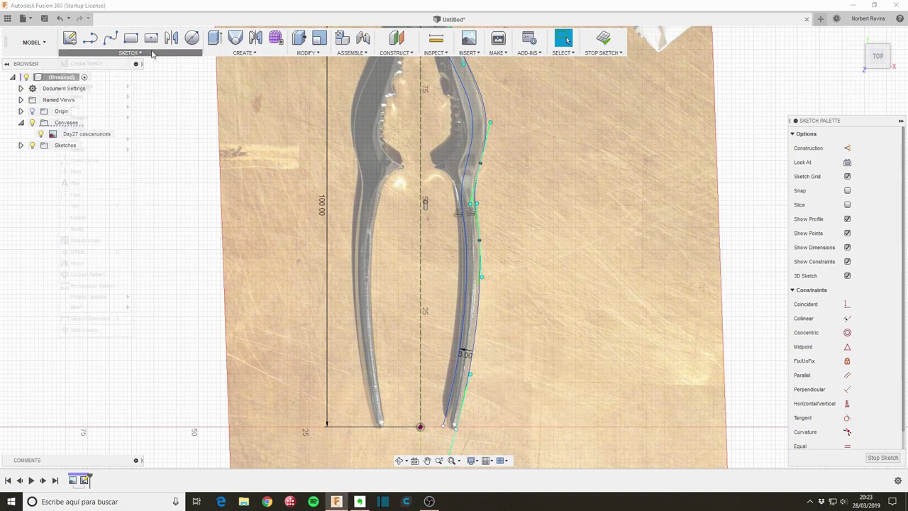
- Draw a tangent arc from the offset curve's bottom end to the inner jaw notch
left_click(130, 52)
mouse_move(75, 107)
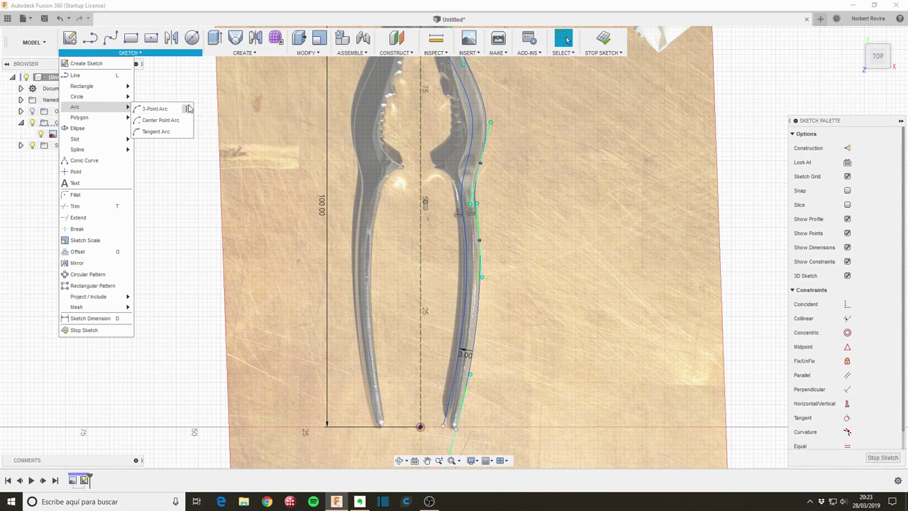
left_click(160, 120)
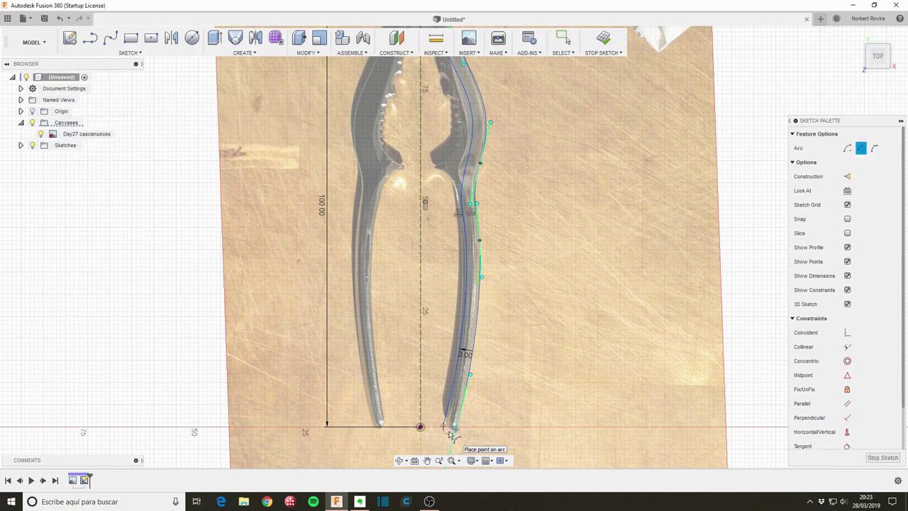
left_click(448, 427)
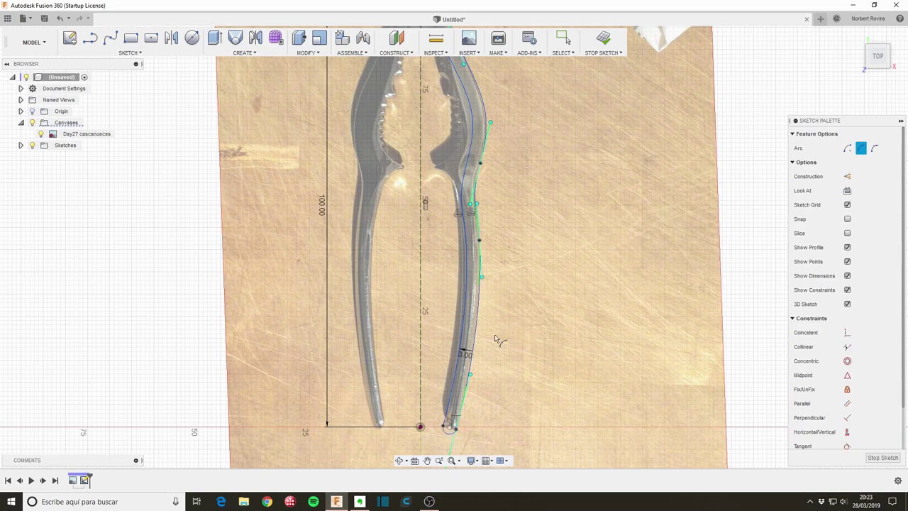
scroll(454, 214, "down", 2)
scroll(448, 178, "up", 1)
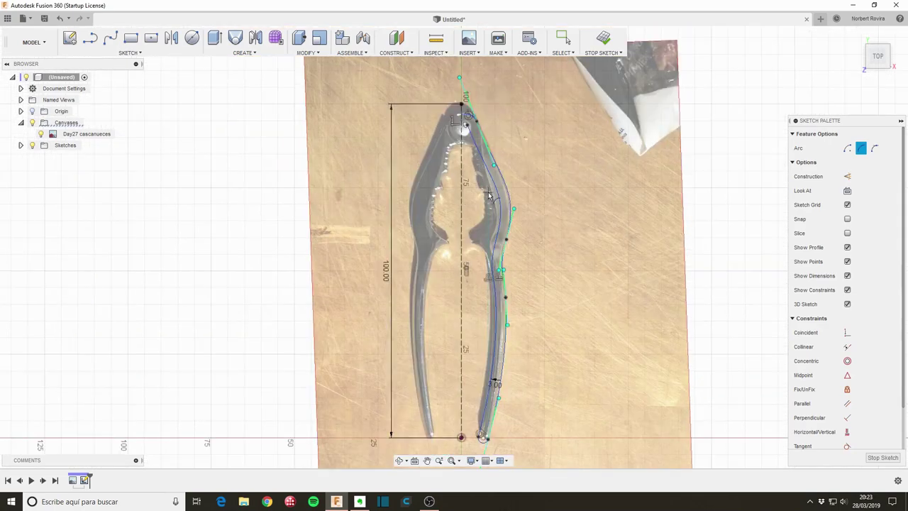
middle_click_drag(494, 117, 485, 135)
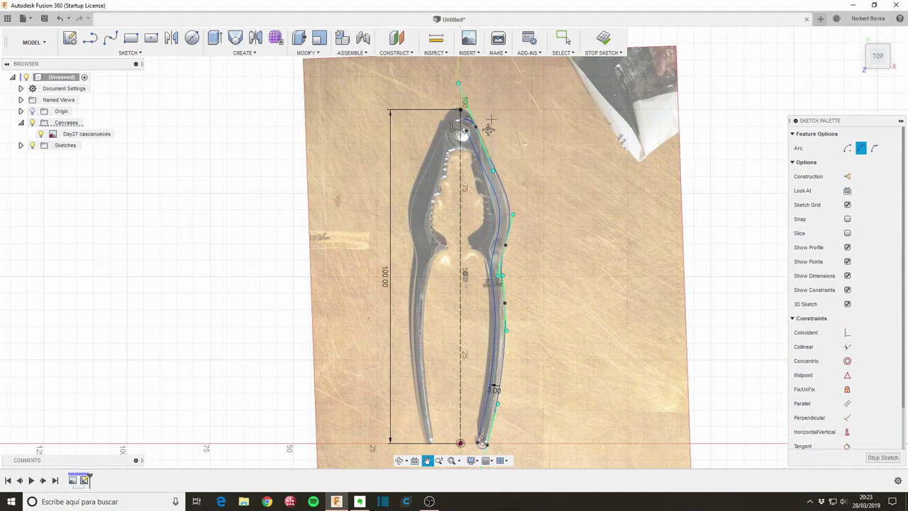
middle_click_drag(521, 287, 502, 234)
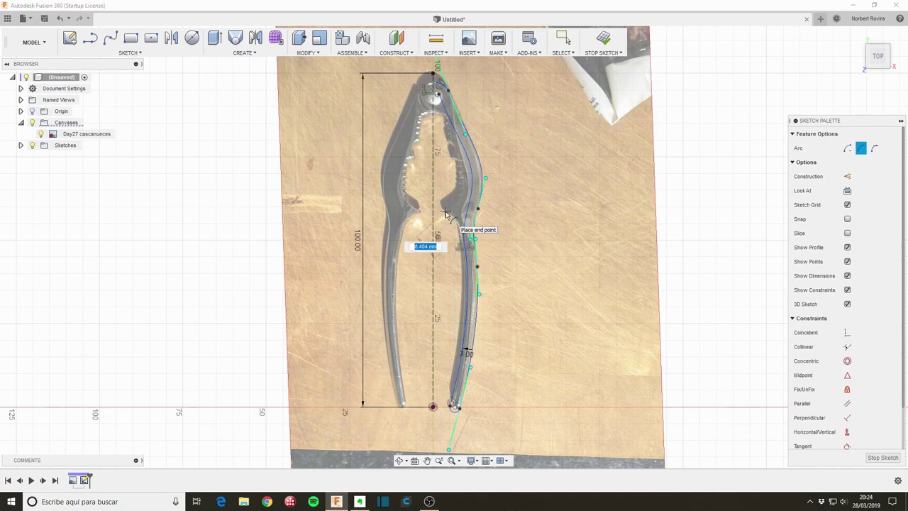
scroll(447, 215, "up", 2)
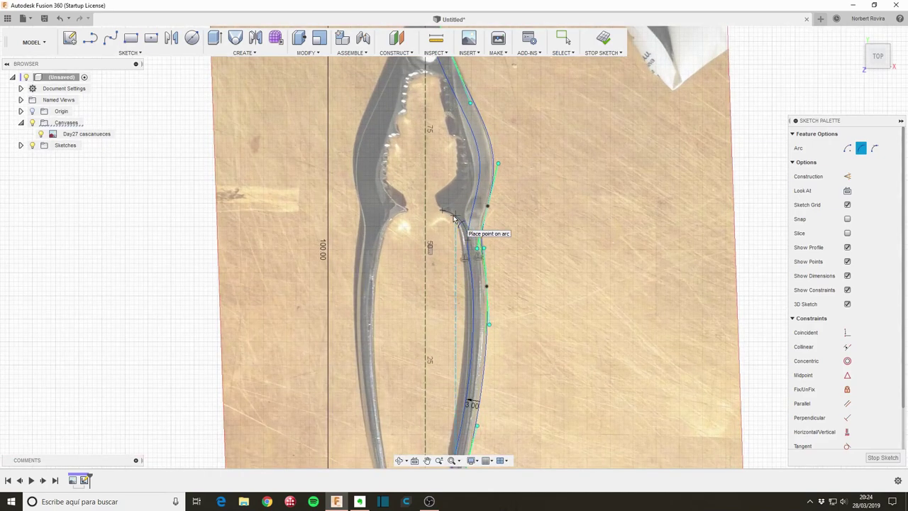
scroll(452, 217, "up", 3)
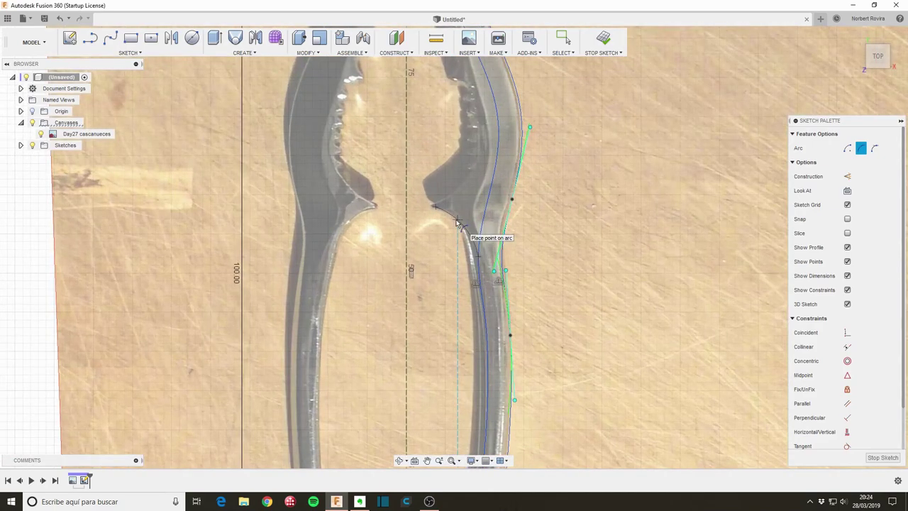
left_click(457, 222)
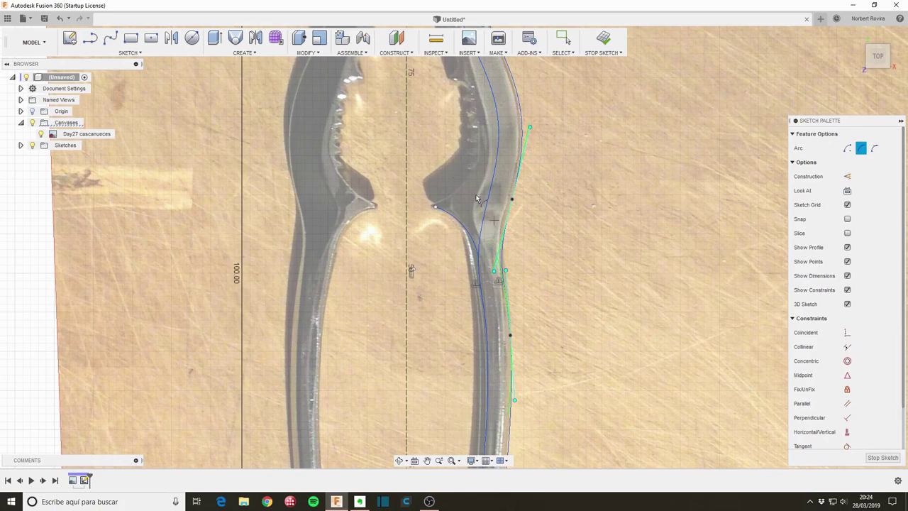
- Draw a second arc from the notch point running up along the inner jaw
left_click(436, 207)
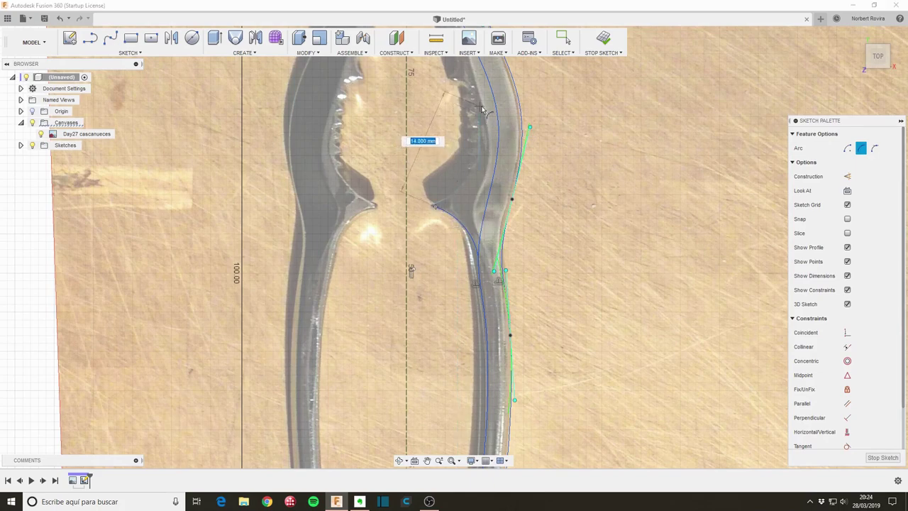
scroll(481, 110, "down", 1)
scroll(481, 110, "down", 1)
middle_click_drag(480, 113, 487, 155)
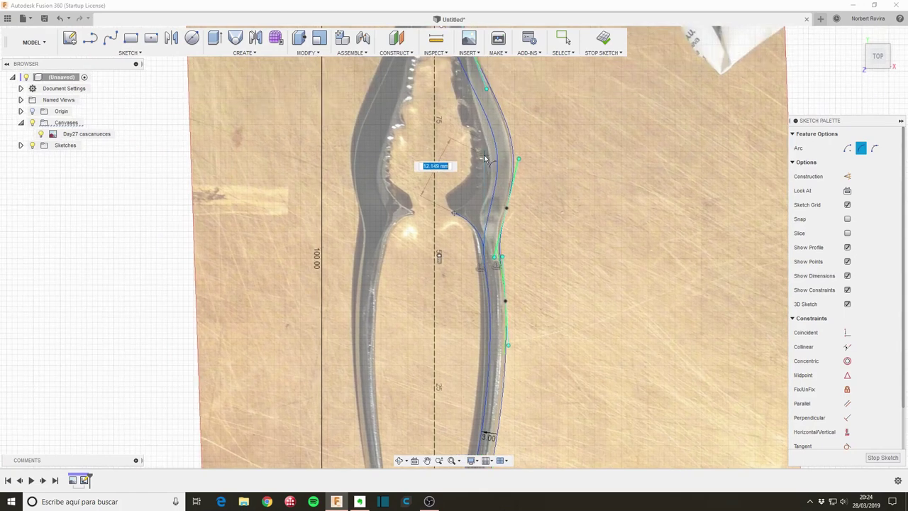
left_click(485, 151)
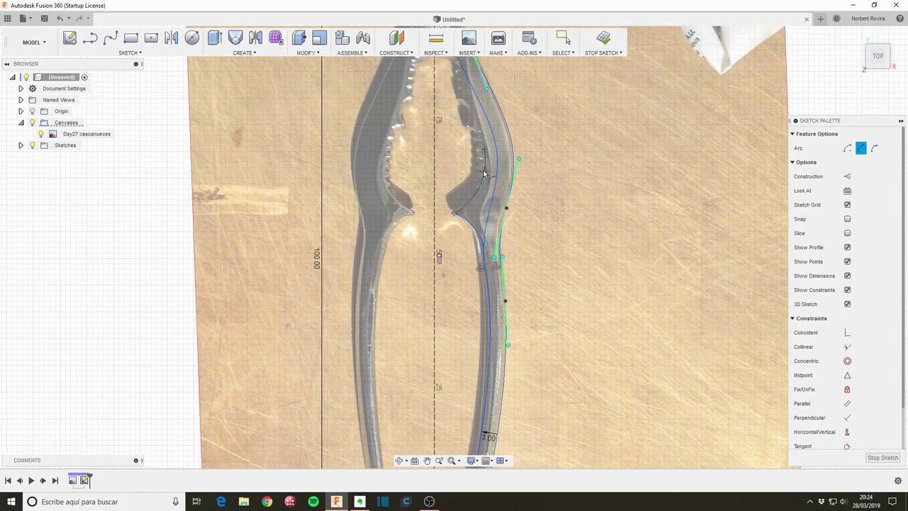
scroll(482, 170, "down", 2)
scroll(528, 122, "down", 1)
scroll(498, 205, "up", 2)
left_click(499, 206)
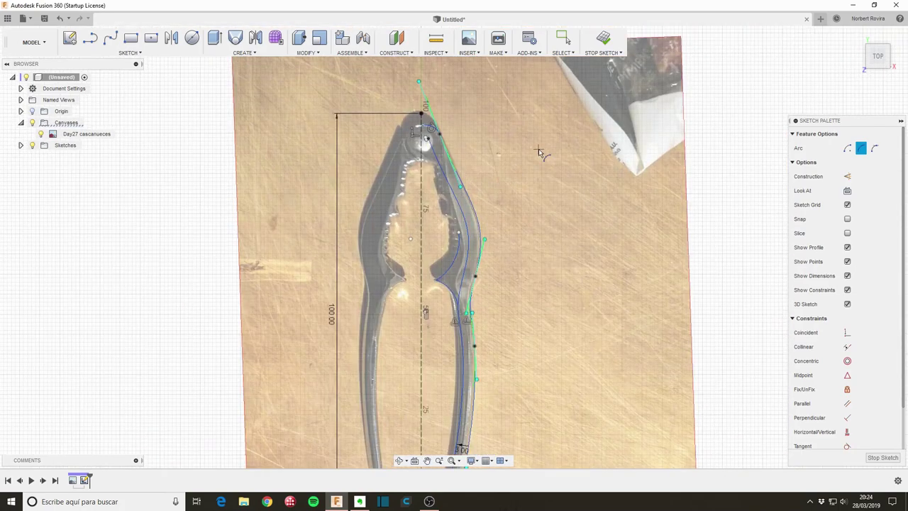
key("s")
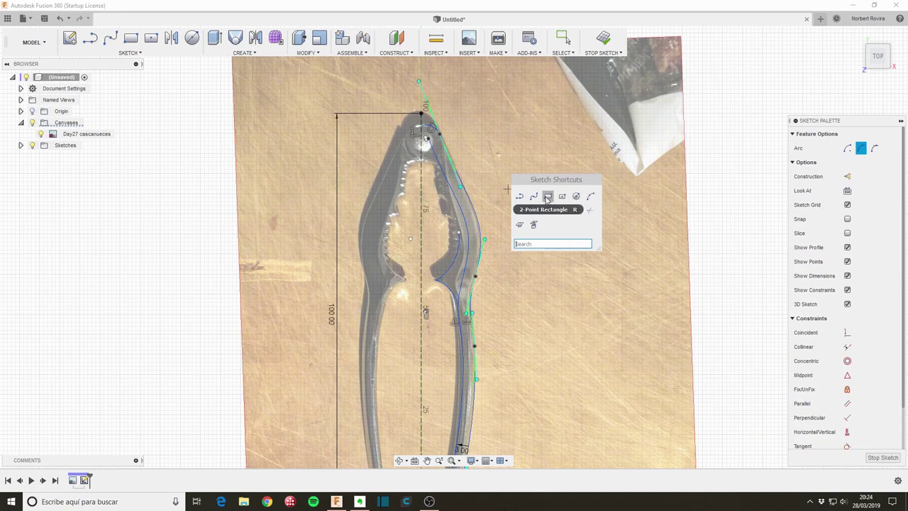
left_click(576, 197)
left_click(457, 233)
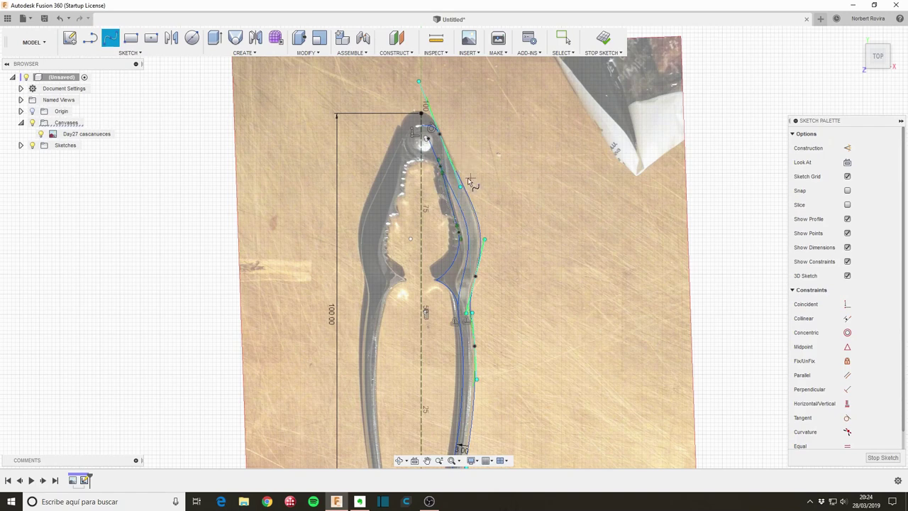
key("Escape")
scroll(440, 173, "up", 3)
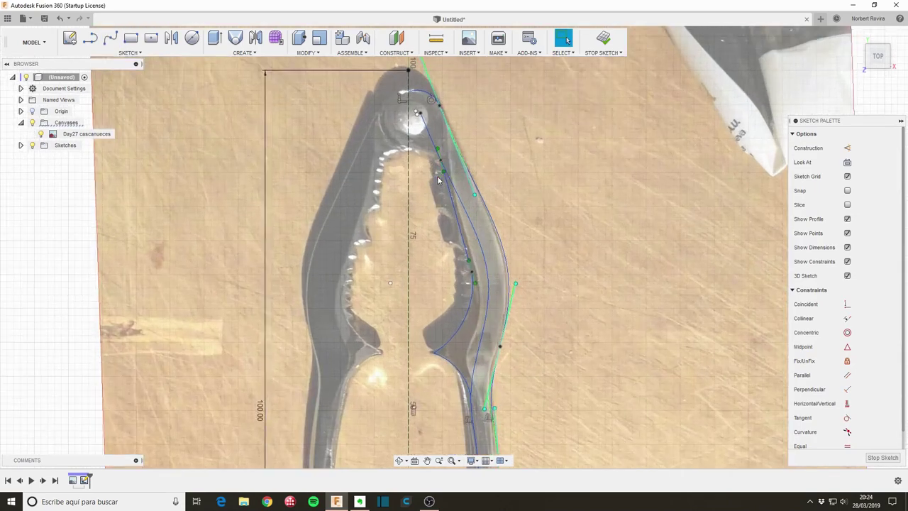
scroll(441, 174, "up", 2)
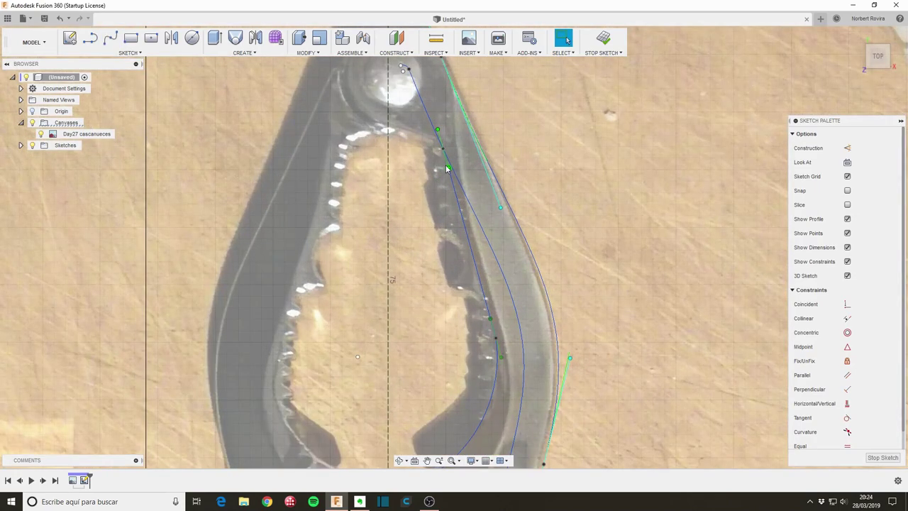
left_click(449, 169)
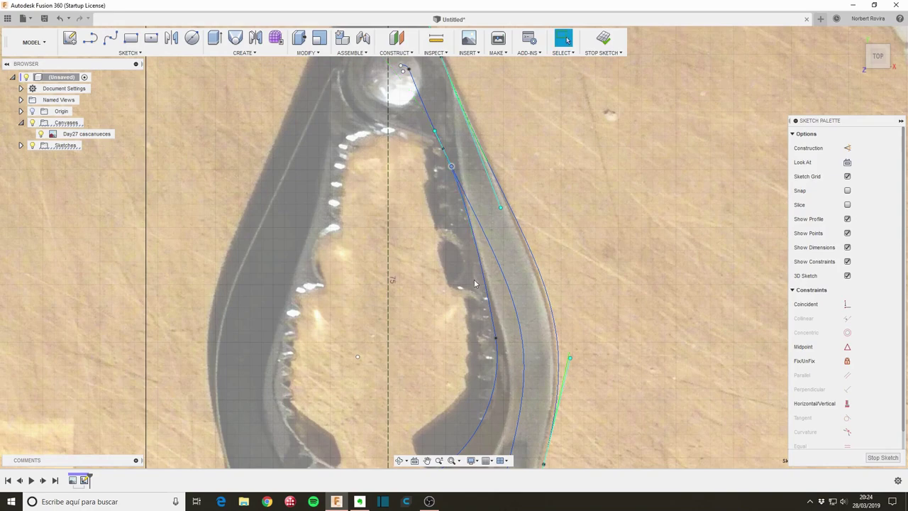
scroll(475, 346, "down", 2)
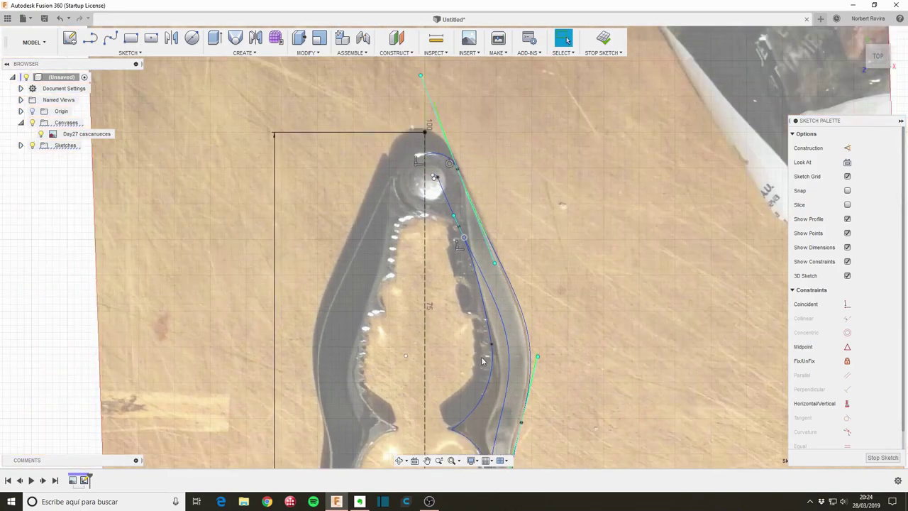
left_click(485, 346)
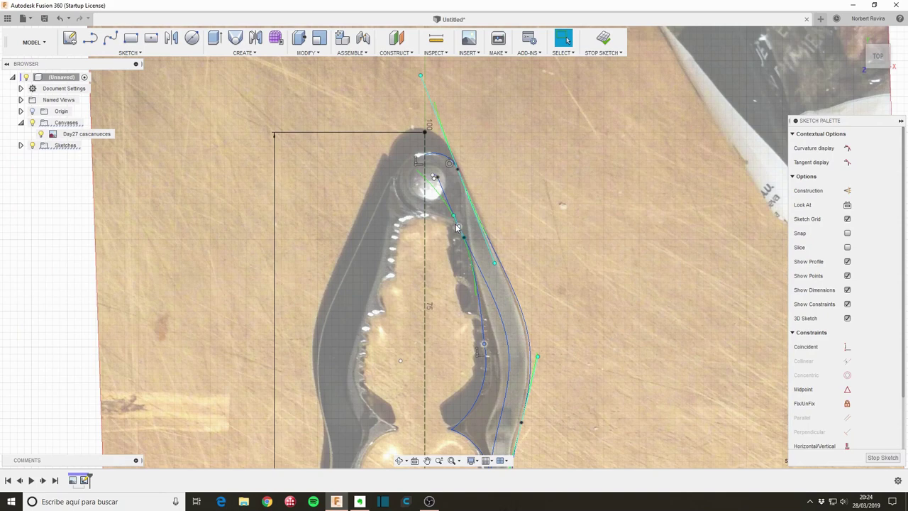
left_click_drag(458, 228, 450, 211)
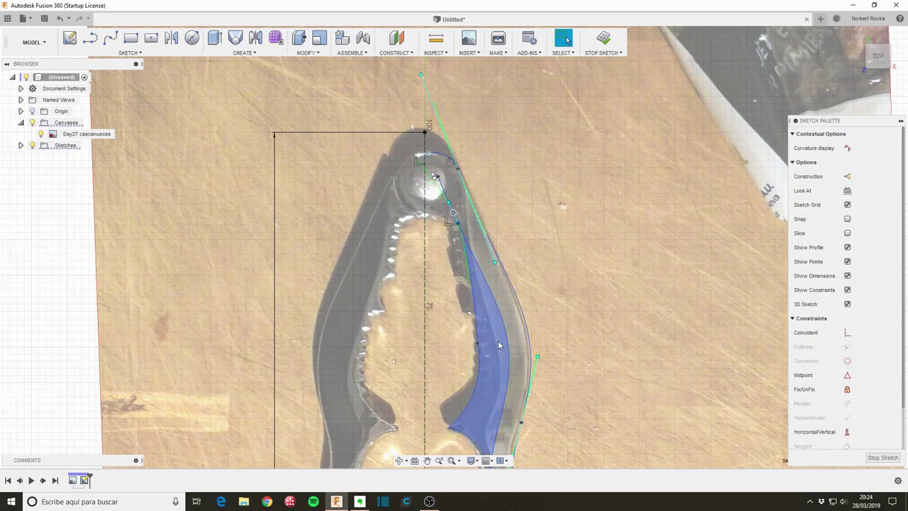
scroll(522, 371, "down", 2)
middle_click_drag(496, 354, 478, 244)
scroll(478, 244, "up", 1)
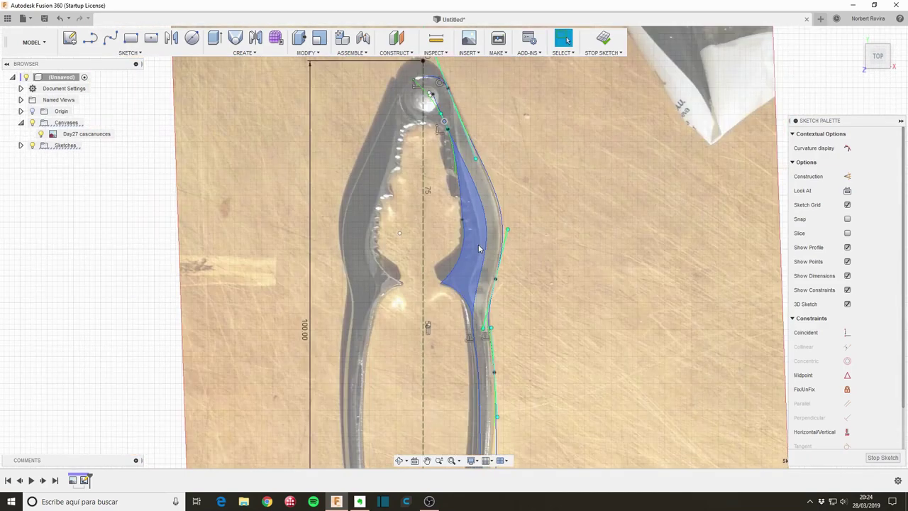
left_click(472, 320)
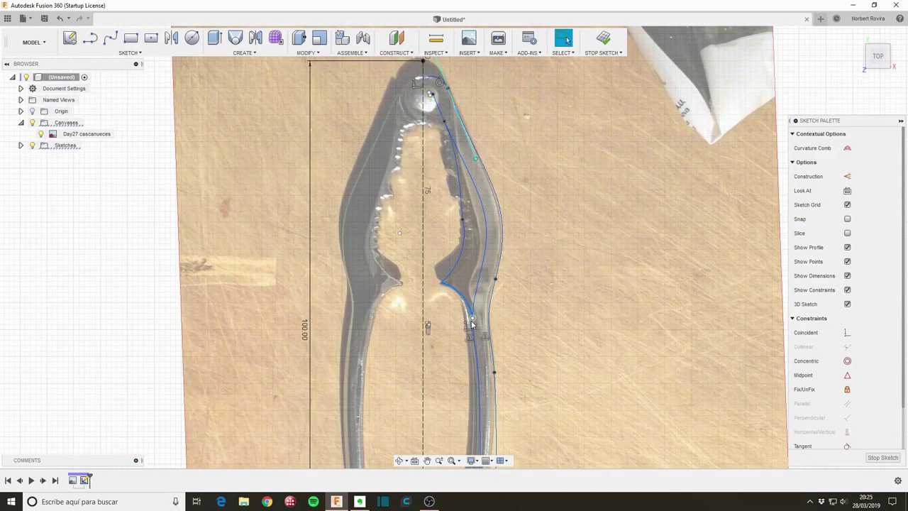
left_click(471, 326)
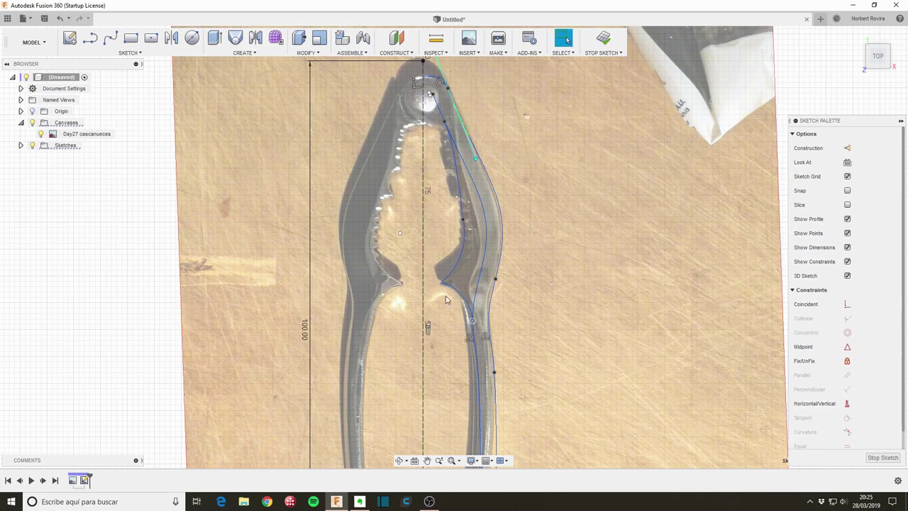
left_click_drag(443, 284, 443, 286)
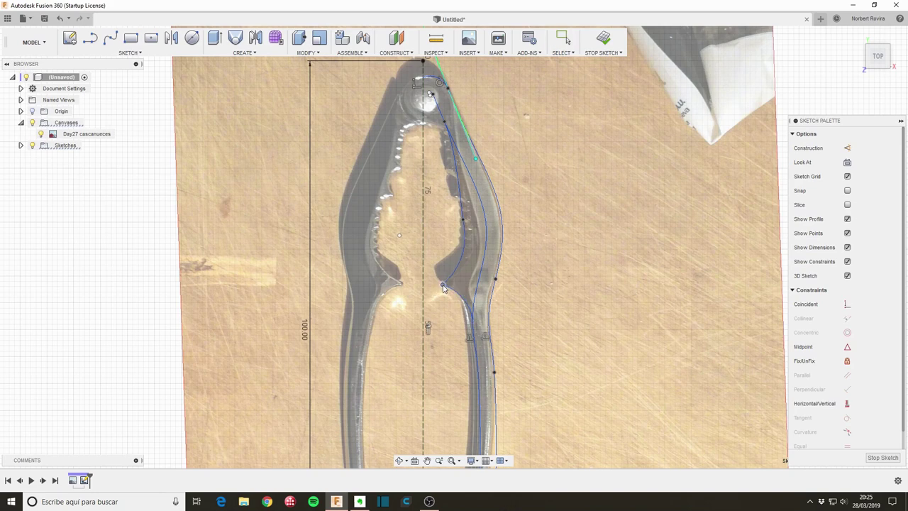
left_click(460, 219)
left_click_drag(463, 226, 465, 237)
left_click(461, 215)
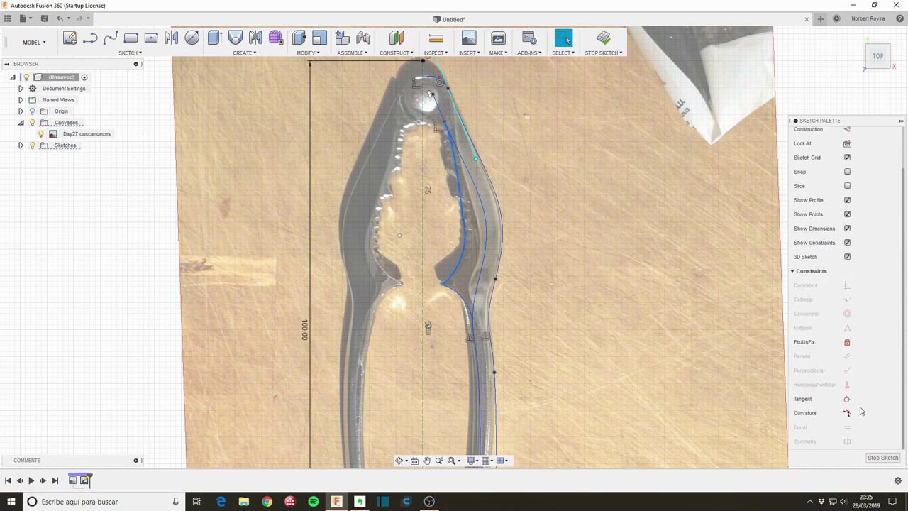
left_click(847, 403)
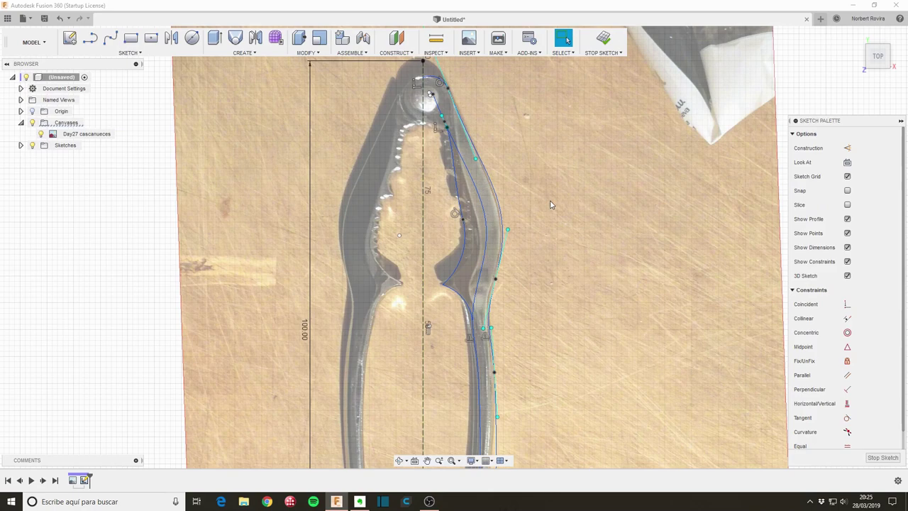
scroll(531, 284, "down", 3)
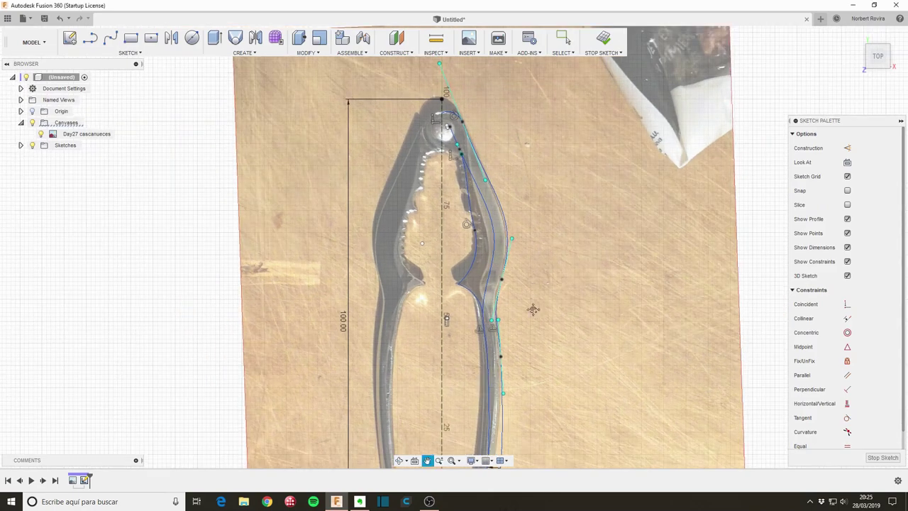
scroll(533, 307, "up", 2)
mouse_move(532, 308)
middle_mouse_down()
mouse_move(535, 196)
mouse_move(508, 187)
middle_mouse_up()
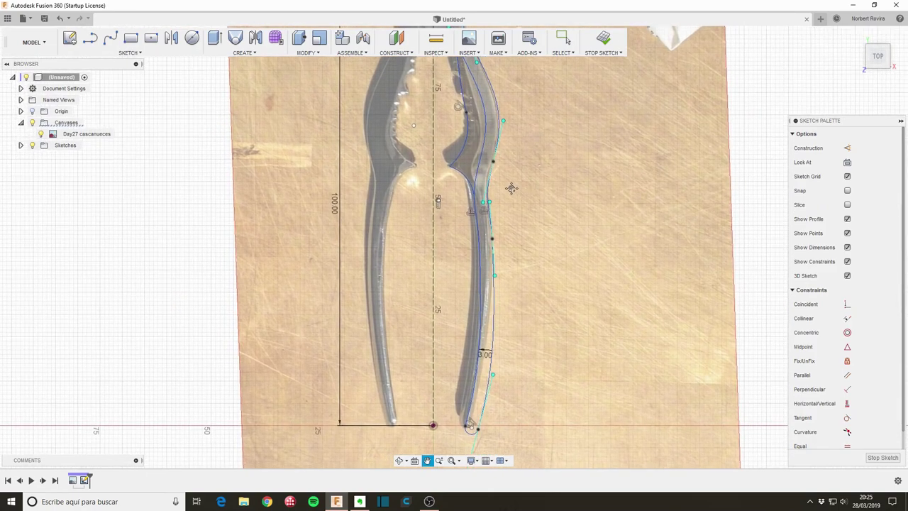
scroll(507, 188, "down", 3)
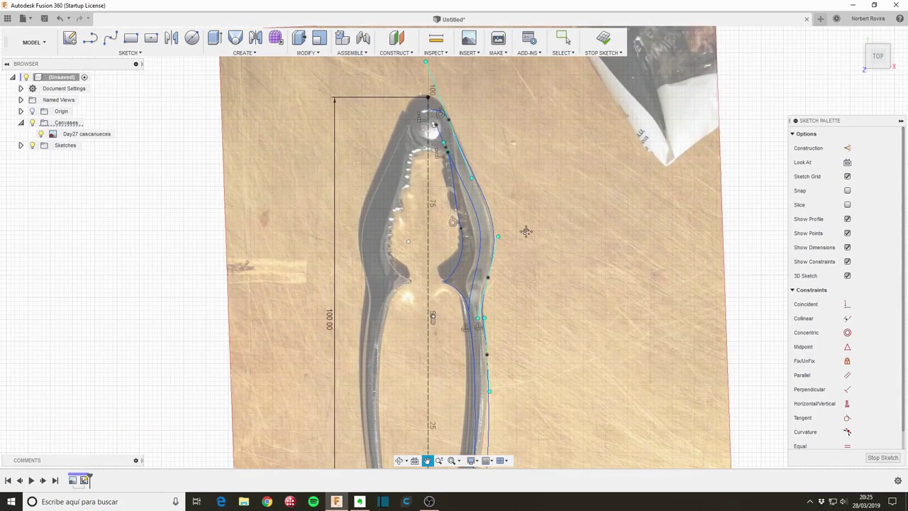
scroll(525, 231, "up", 2)
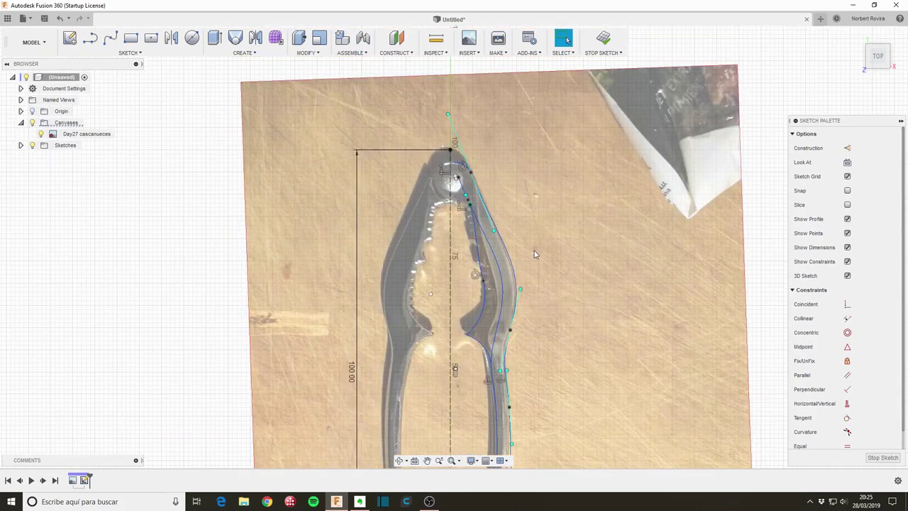
left_click(489, 285)
scroll(473, 306, "up", 2)
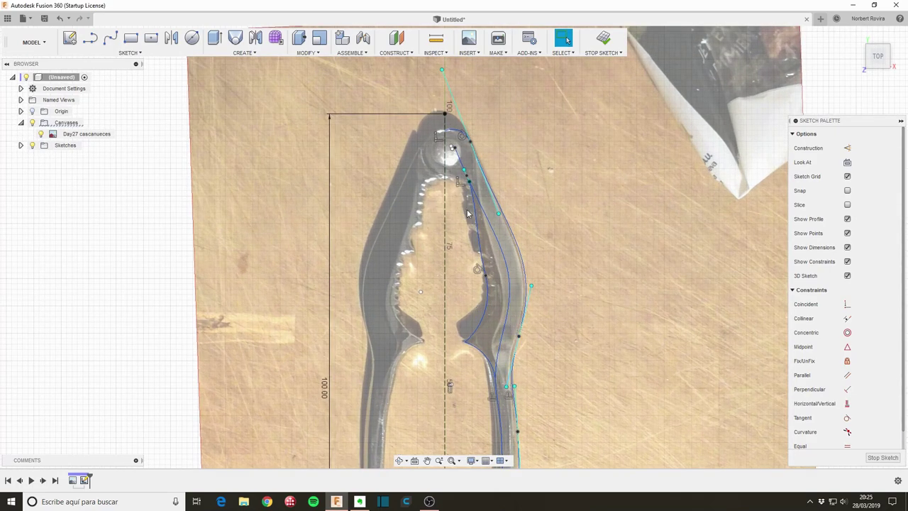
middle_click_drag(467, 213, 466, 252)
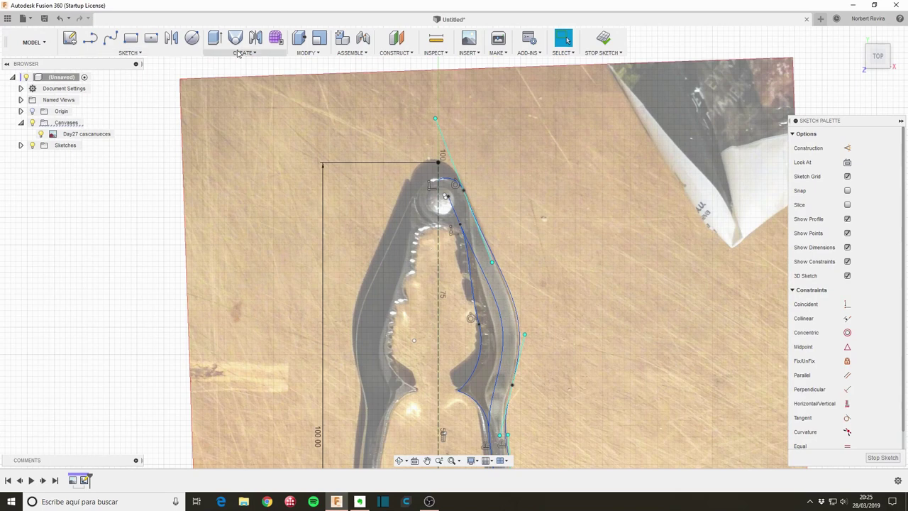
- Draw a ~5 mm circle and a 10.298 mm concentric circle centred on the pivot hole
left_click(192, 37)
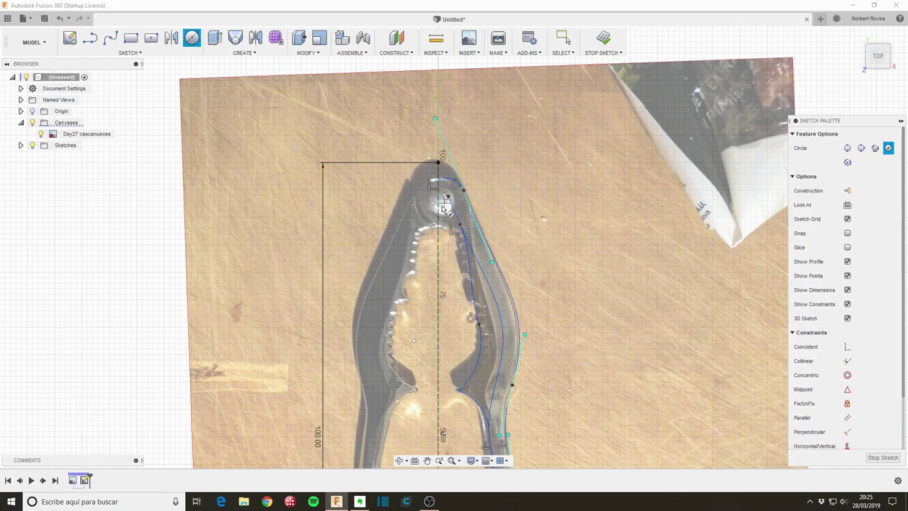
scroll(441, 206, "up", 3)
scroll(441, 206, "up", 1)
left_click(434, 196)
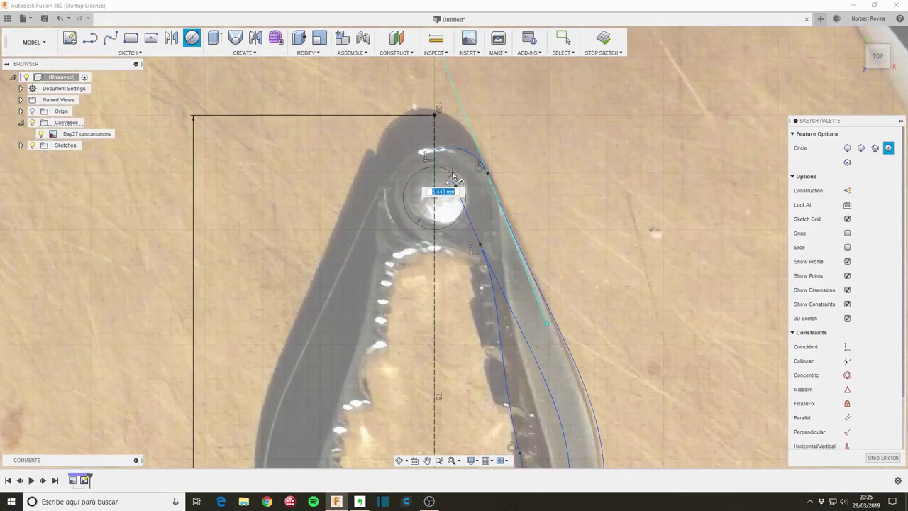
left_click(447, 175)
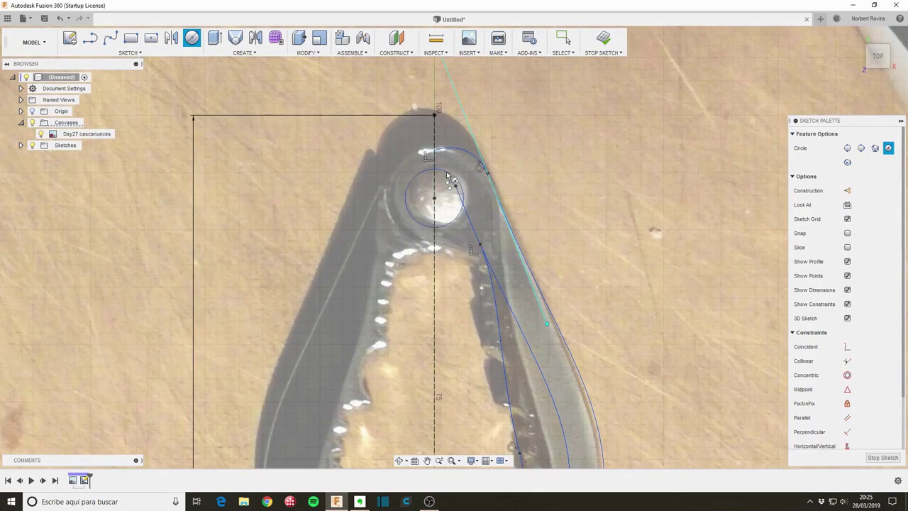
left_click(434, 198)
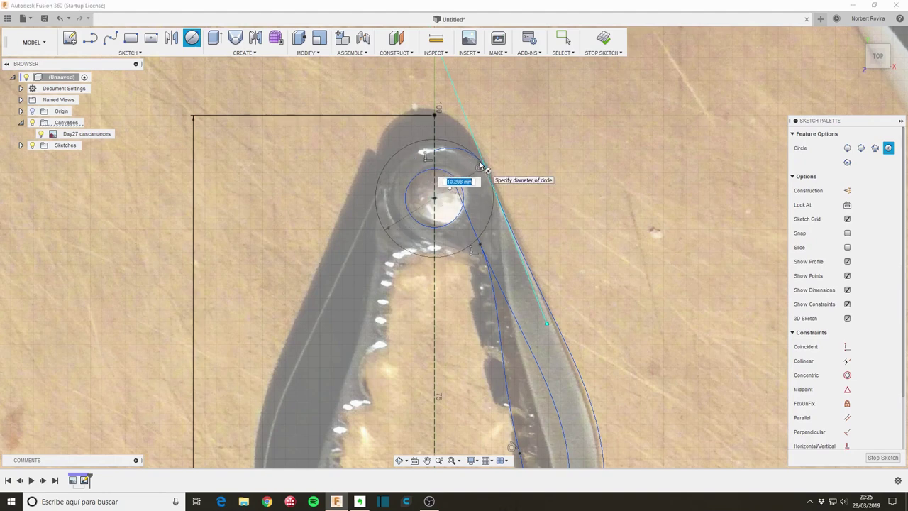
left_click(480, 166)
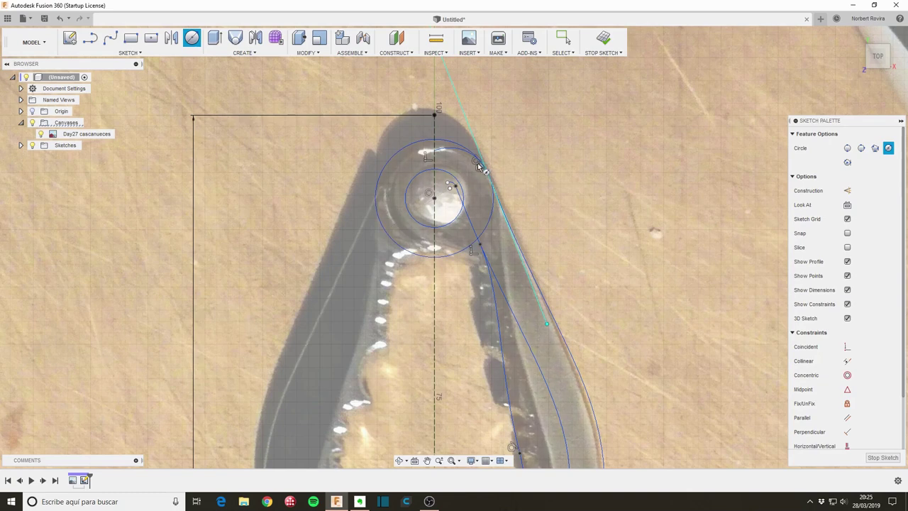
key("Escape")
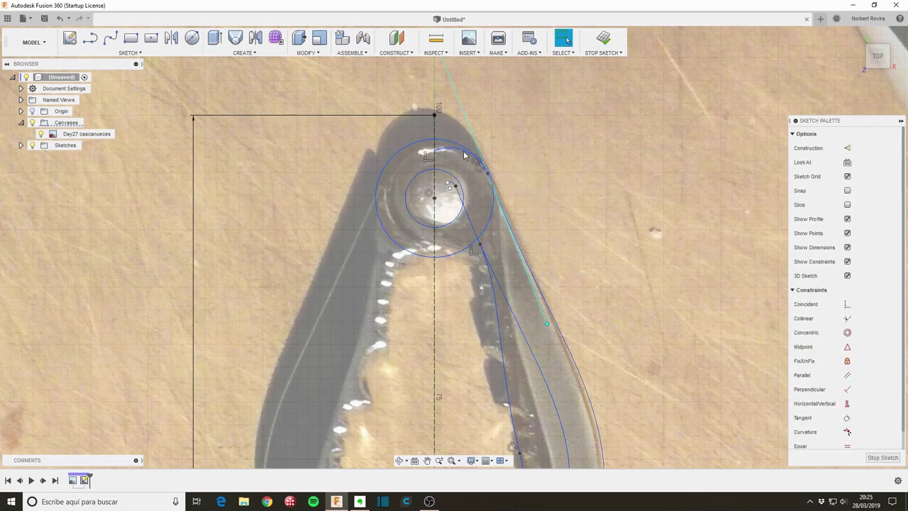
- Drag the slanted inner line's upper end onto the smaller hinge circle
left_click(464, 154)
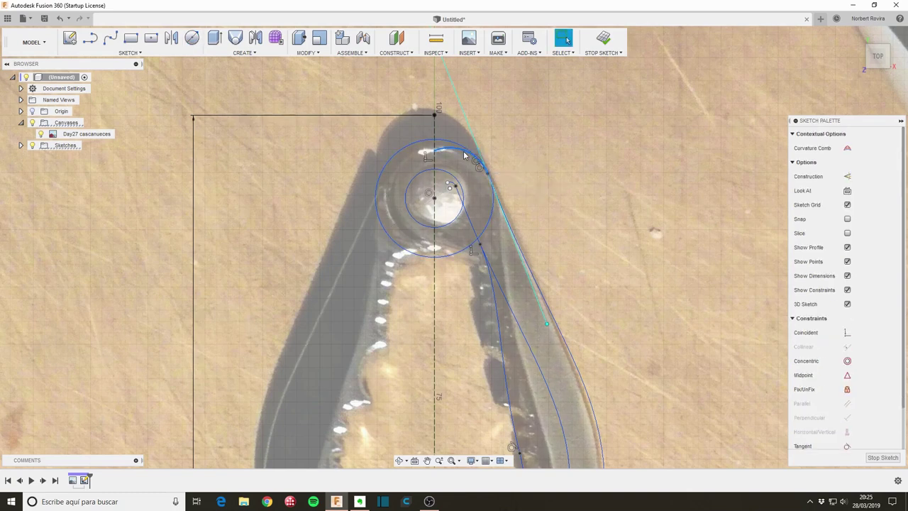
key("Escape")
scroll(450, 194, "up", 4)
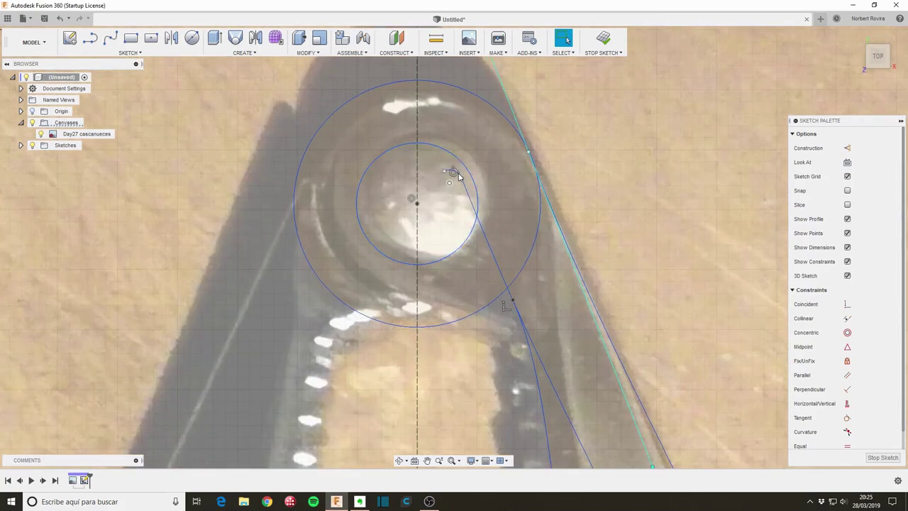
left_click_drag(449, 172, 461, 178)
scroll(528, 204, "down", 3)
scroll(527, 208, "down", 2)
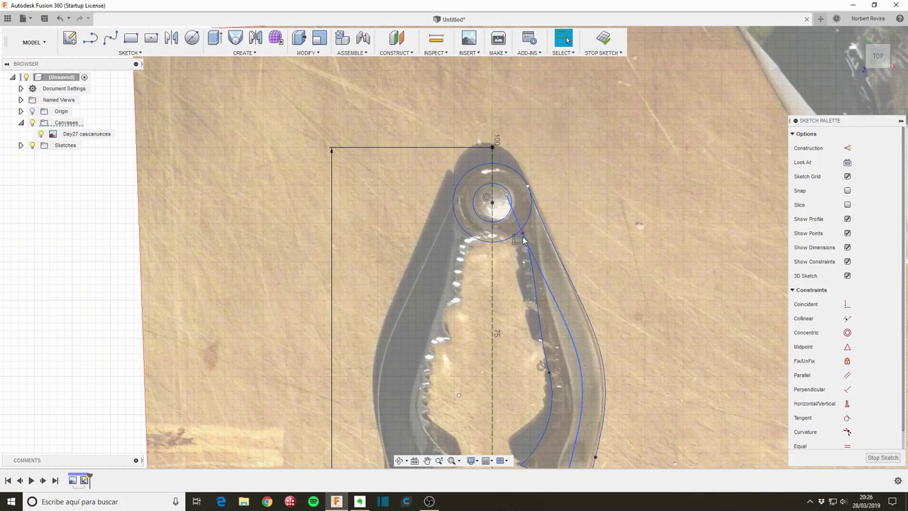
scroll(521, 241, "up", 3)
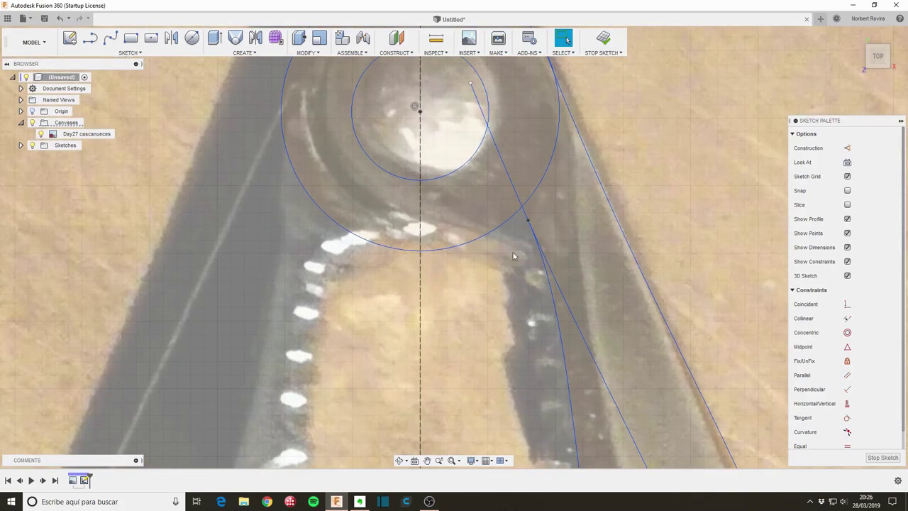
- Draw an arc from the large circle down to the inner jaw curve, tangent to both
key("s")
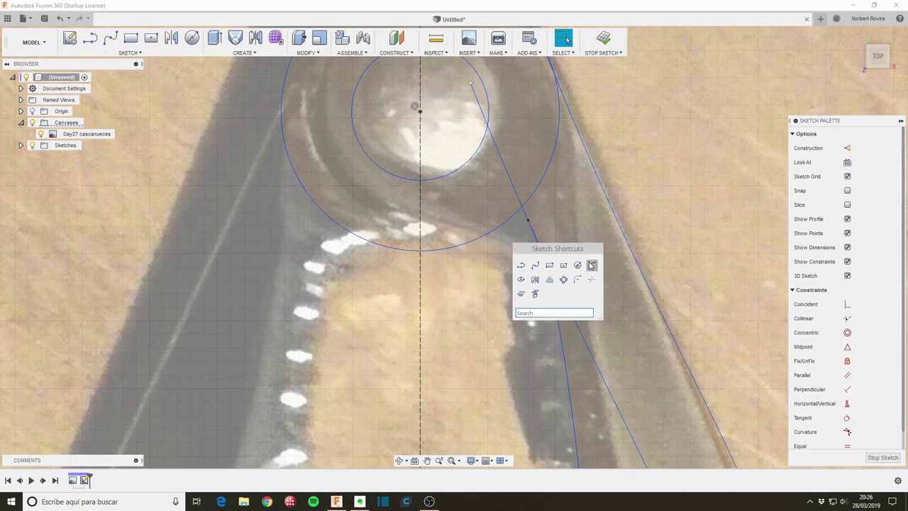
left_click(591, 264)
left_click(482, 238)
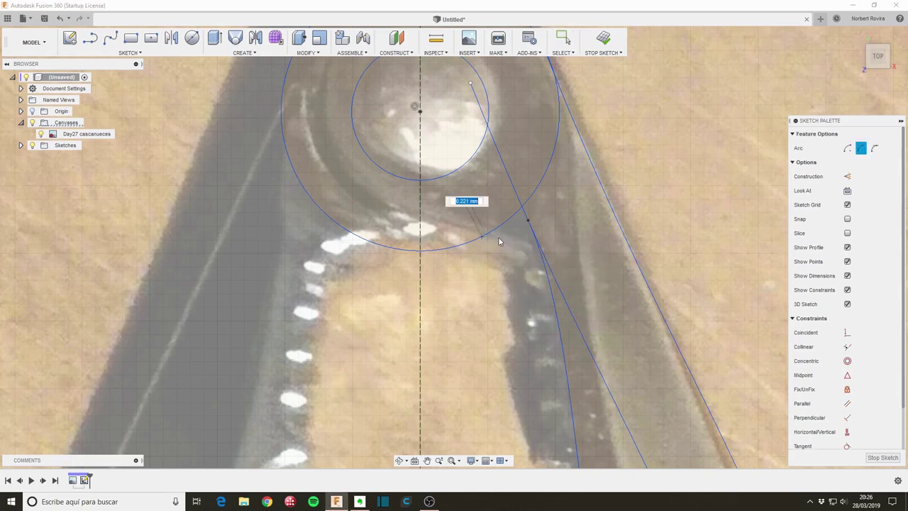
left_click(541, 260)
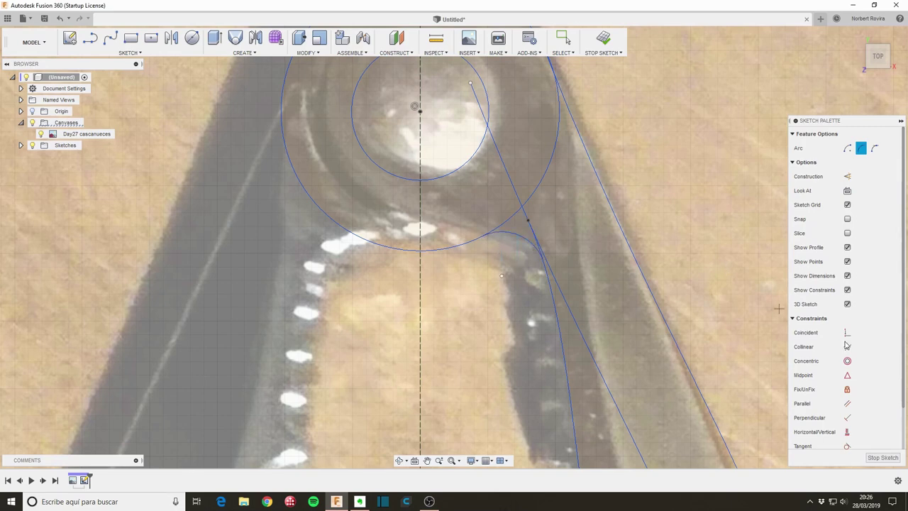
left_click(846, 445)
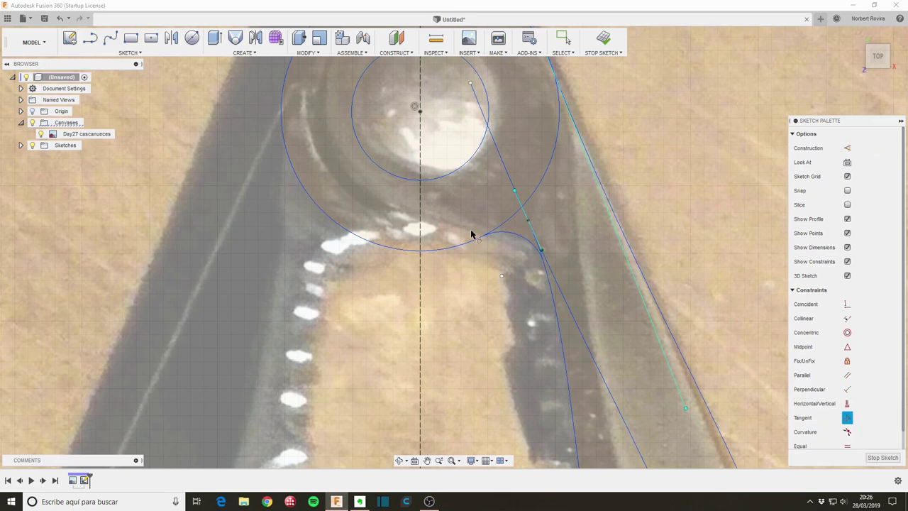
left_click(499, 229)
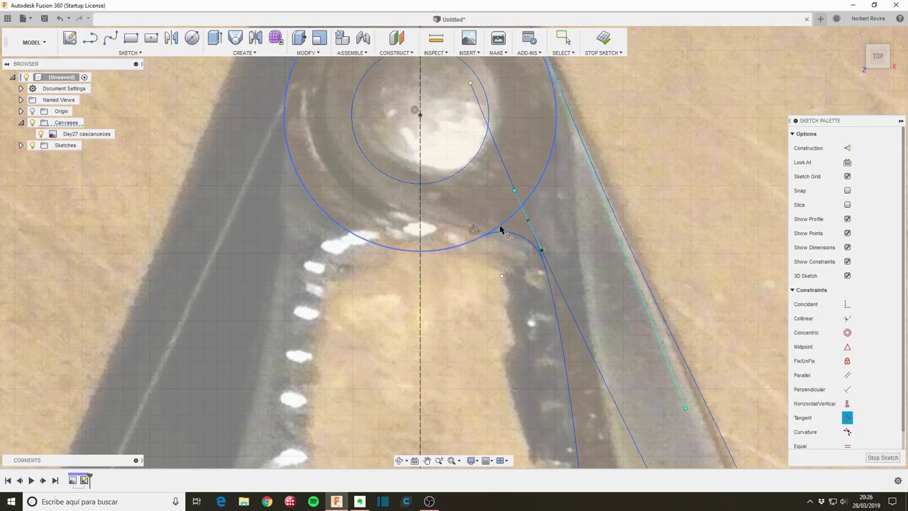
left_click(536, 256)
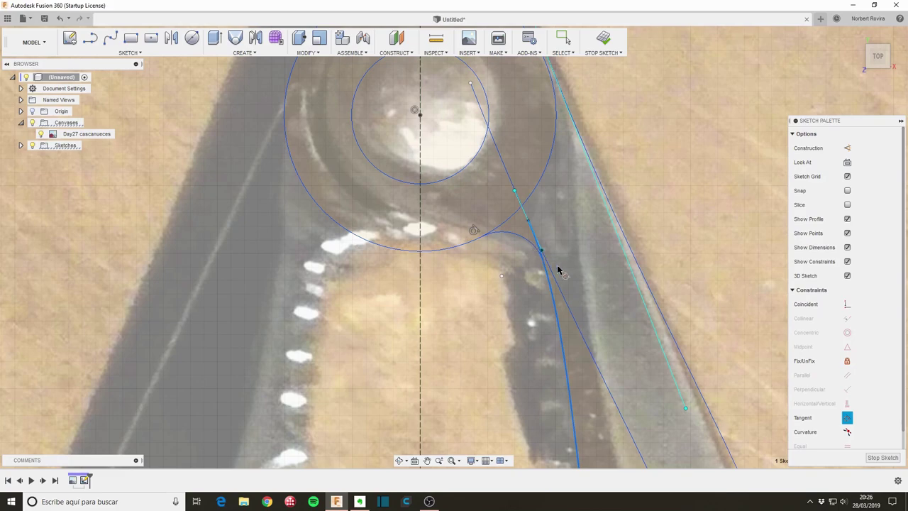
- Drag the spline points to refine the arm's outer bottom end and upper curve
scroll(531, 311, "down", 5)
scroll(531, 311, "down", 2)
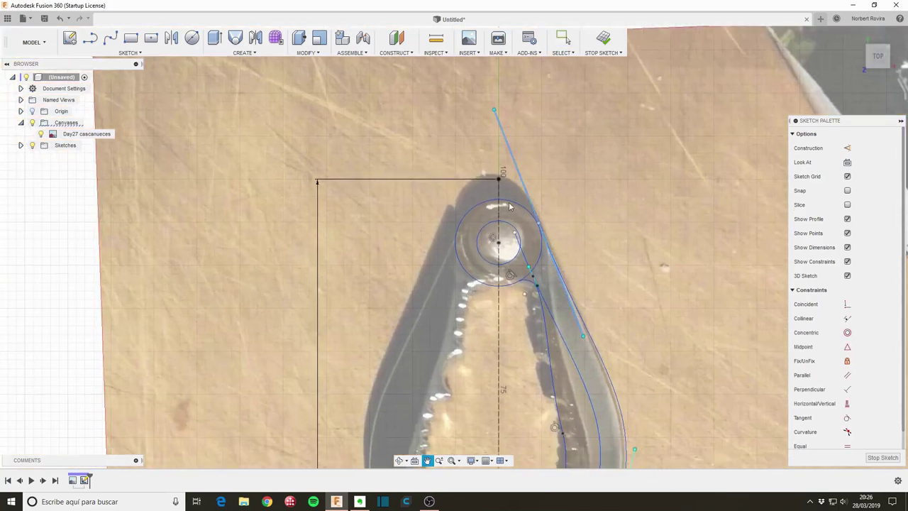
scroll(525, 255, "down", 5)
scroll(553, 310, "up", 1)
scroll(538, 297, "up", 1)
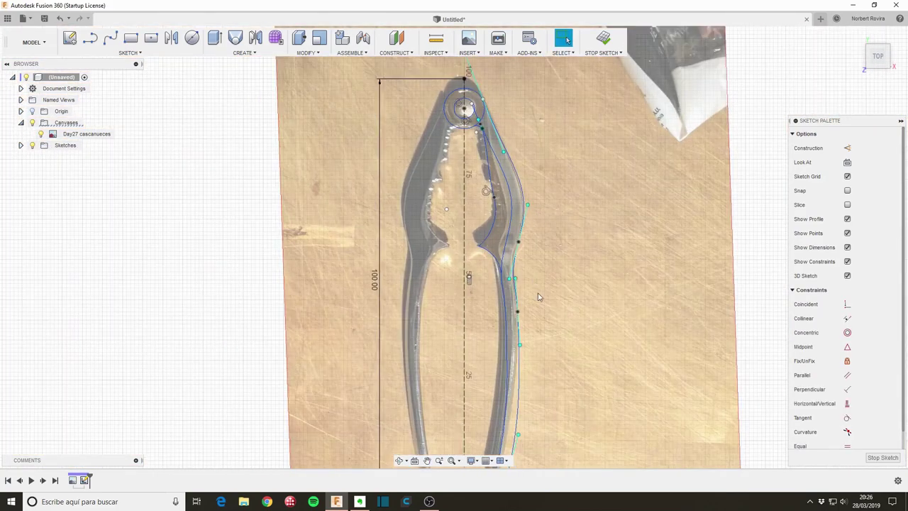
scroll(537, 297, "down", 2)
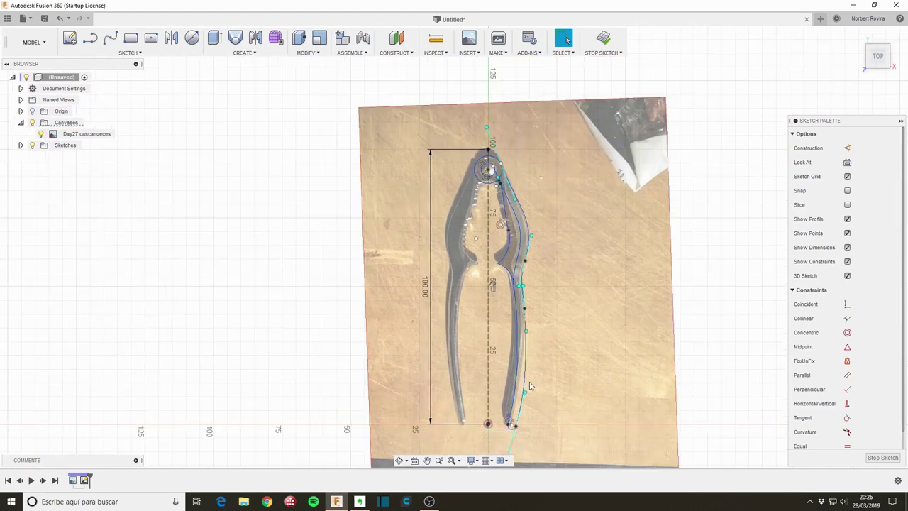
scroll(530, 385, "up", 2)
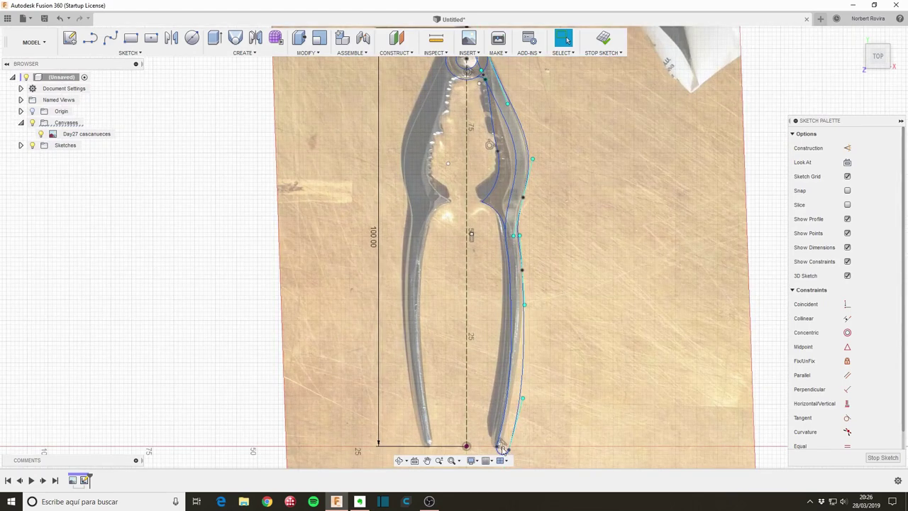
left_click_drag(501, 448, 498, 444)
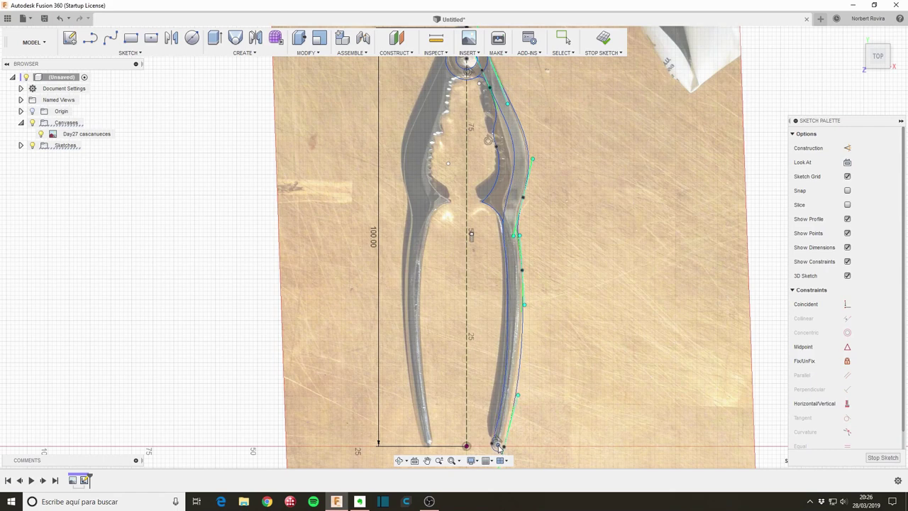
left_click_drag(498, 445, 497, 443)
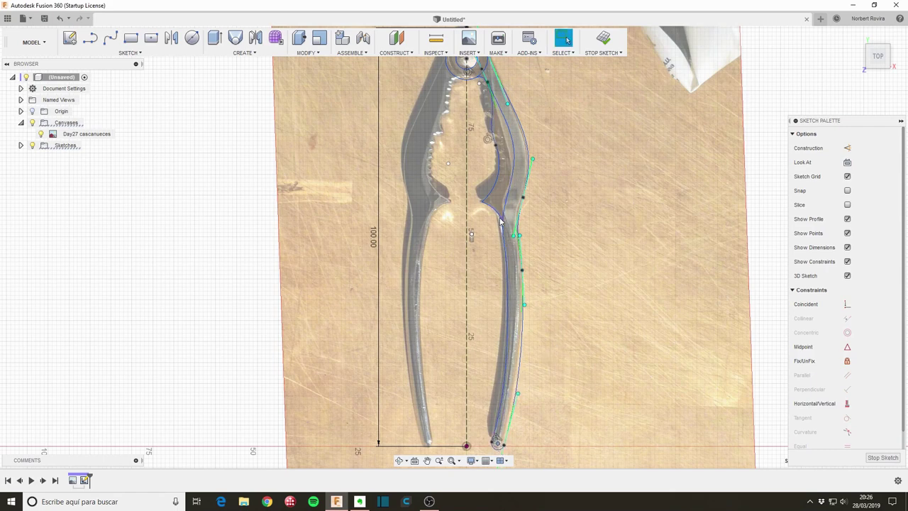
left_click_drag(503, 225, 501, 229)
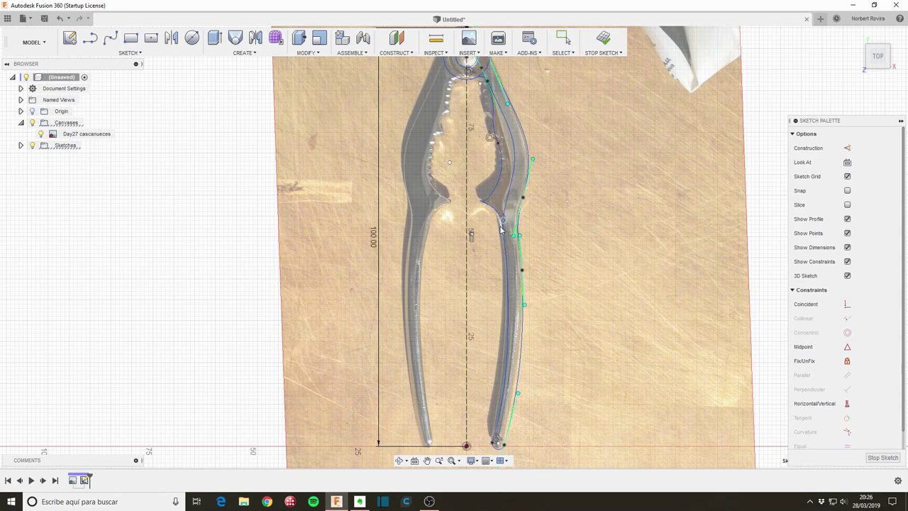
scroll(566, 167, "down", 1)
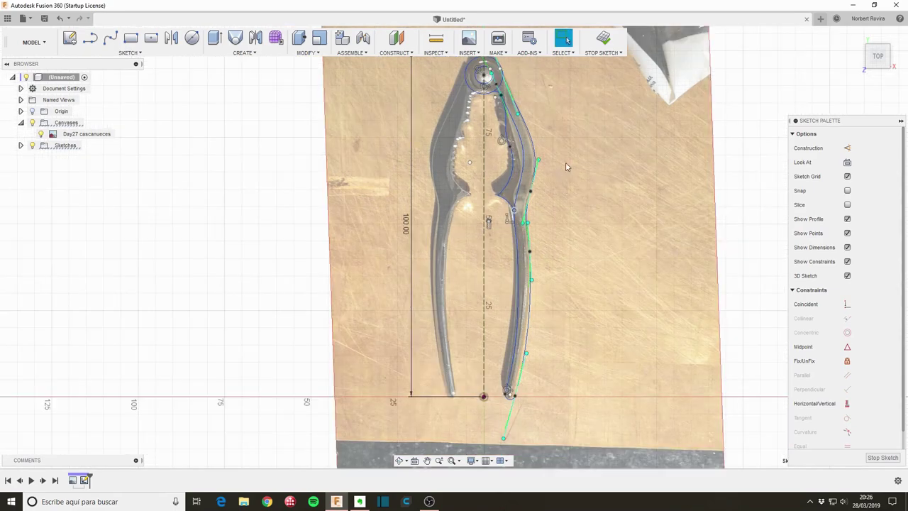
middle_click_drag(562, 128, 573, 205)
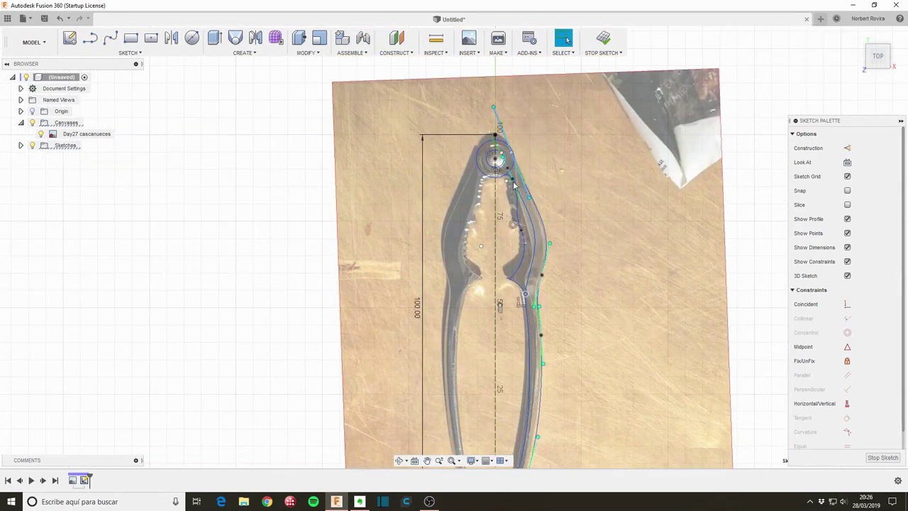
- Finish the sketch and select the right arm and hinge ring profiles for extrusion
left_click(883, 457)
key("e")
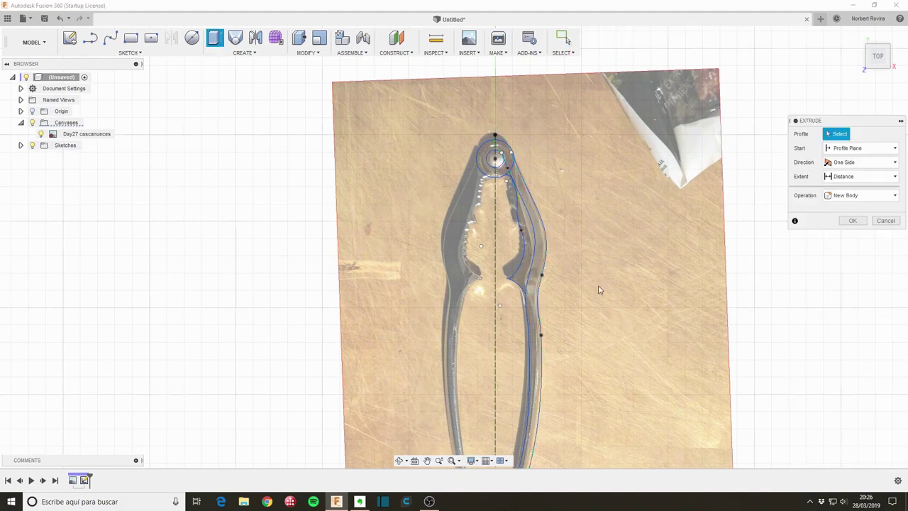
left_click(540, 365)
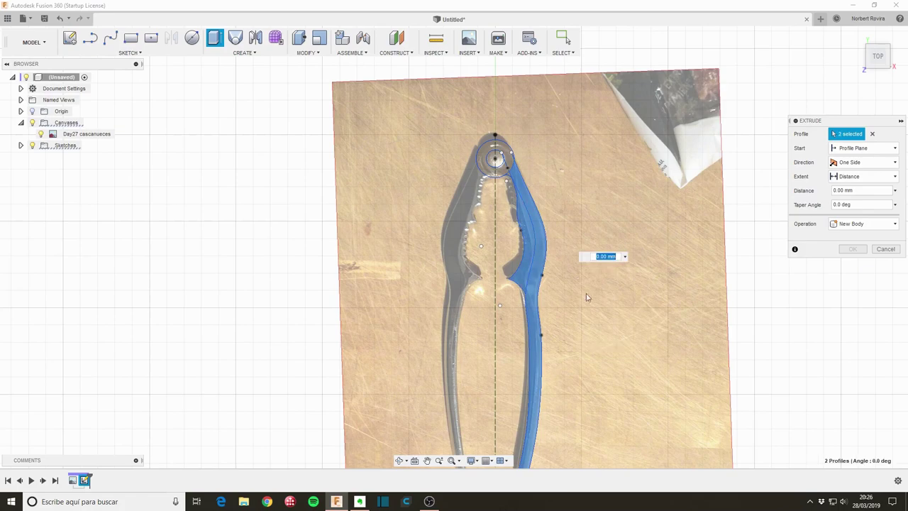
scroll(560, 194, "up", 3)
left_click(545, 213)
scroll(545, 213, "up", 2)
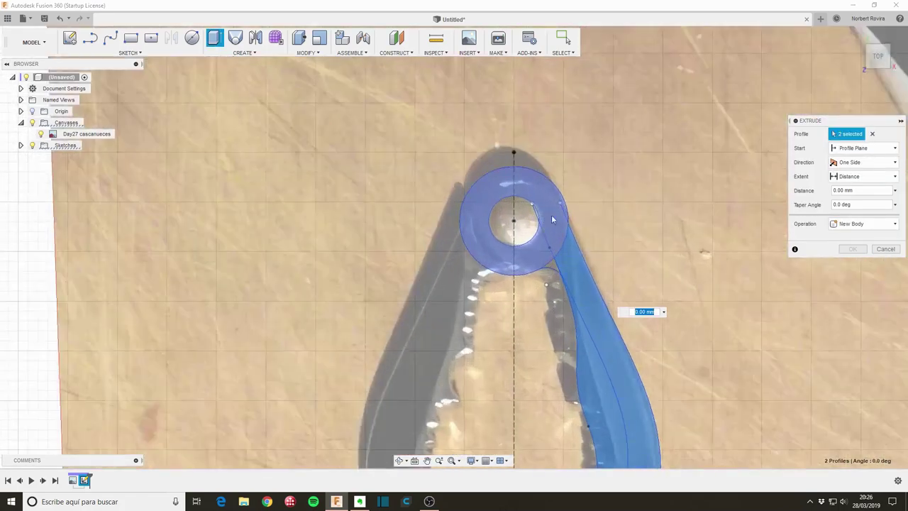
left_click(550, 238)
left_click(543, 255)
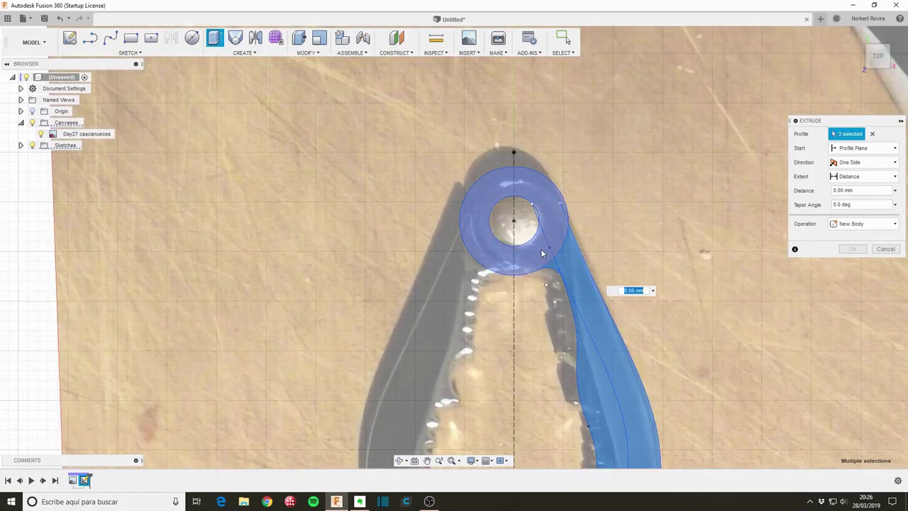
left_click(540, 248)
scroll(649, 301, "down", 4)
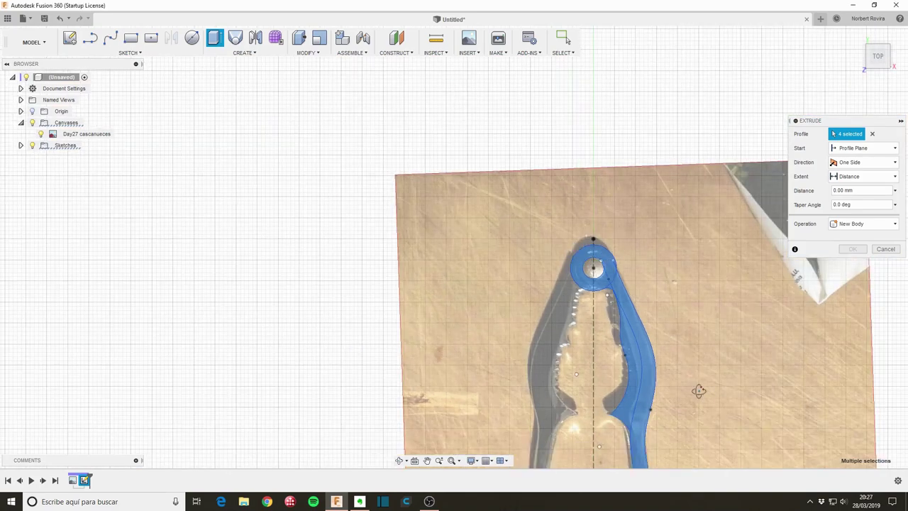
mouse_move(700, 389)
middle_mouse_down("shift")
mouse_move(674, 375)
mouse_move(587, 250)
middle_mouse_up("shift")
scroll(587, 263, "up", 3)
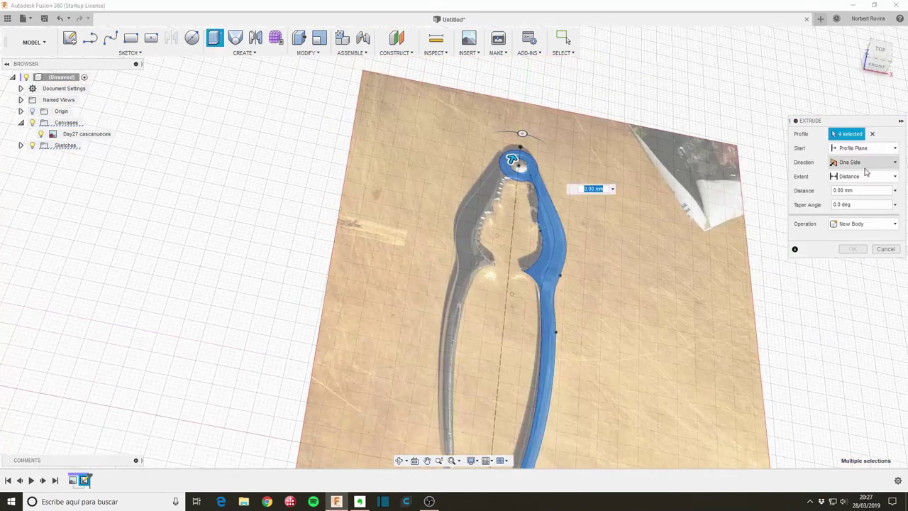
- Set the extrusion direction to Two Sides with 5 mm for Side 1
left_click(871, 166)
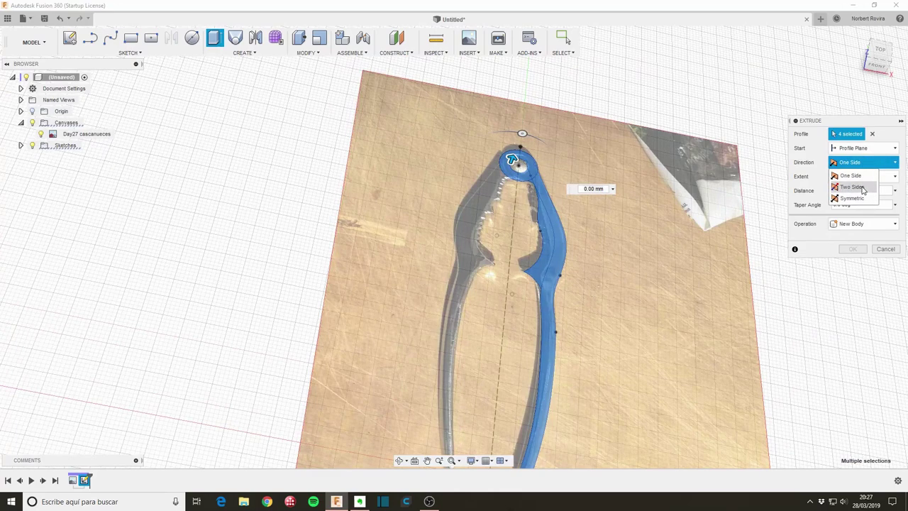
left_click(863, 188)
left_click(864, 206)
type("5")
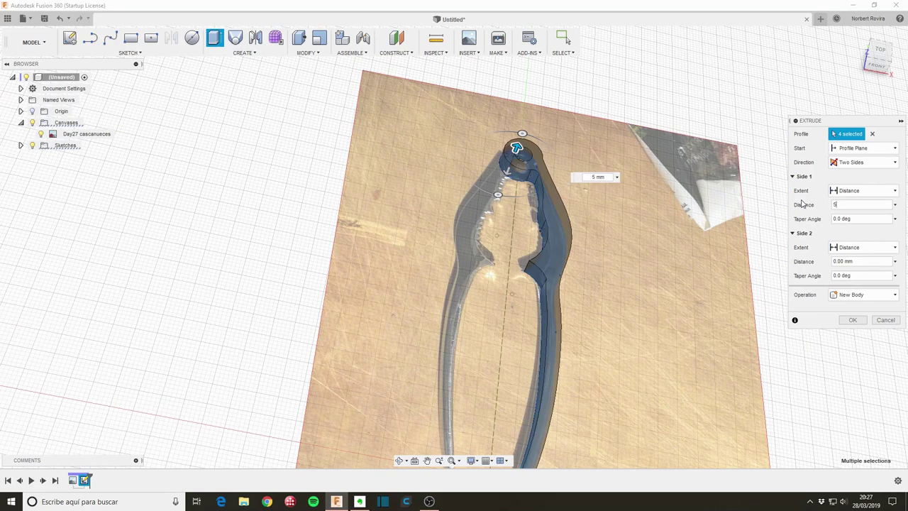
key("Tab")
left_click(849, 322)
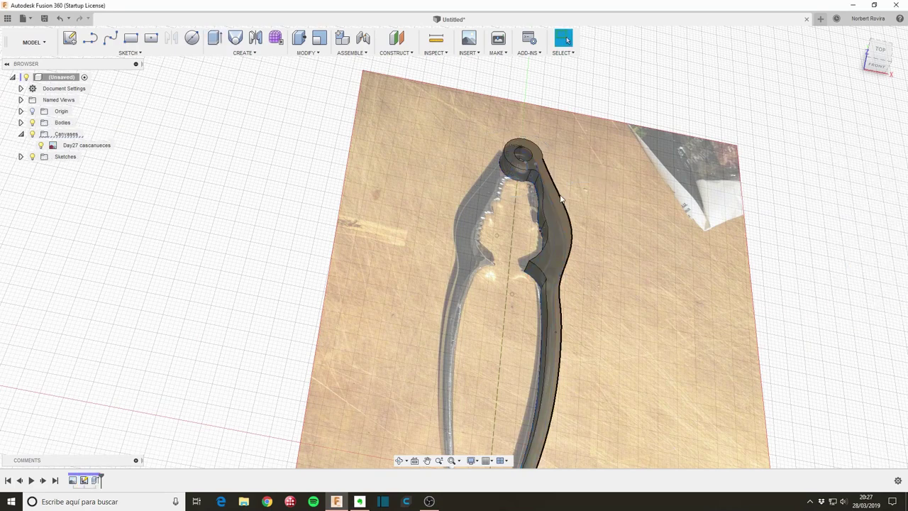
middle_click_drag(557, 246, 587, 231, "shift")
left_click_drag(588, 232, 602, 239)
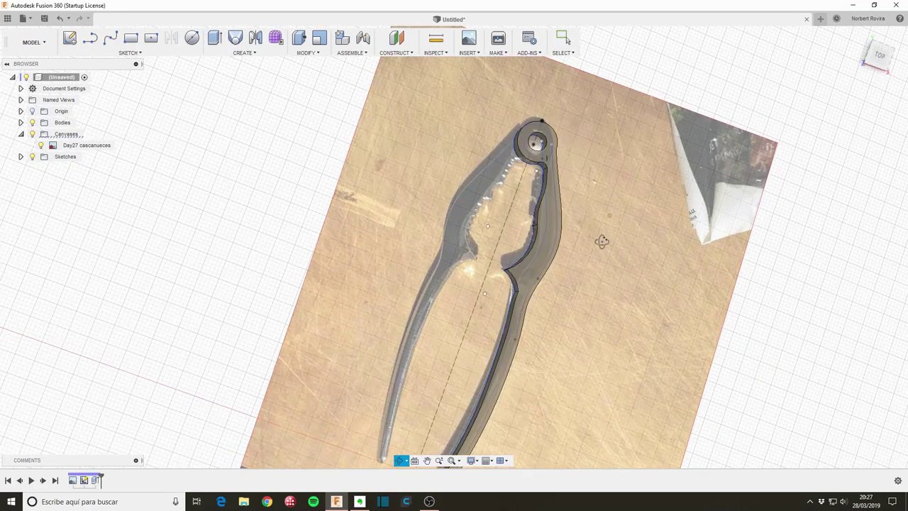
key("Escape")
scroll(537, 302, "up", 3)
scroll(536, 301, "up", 2)
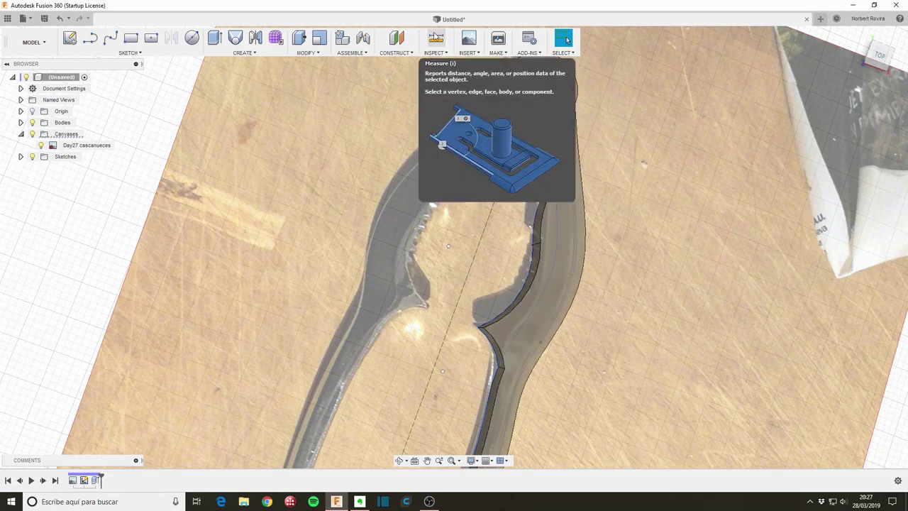
key("s")
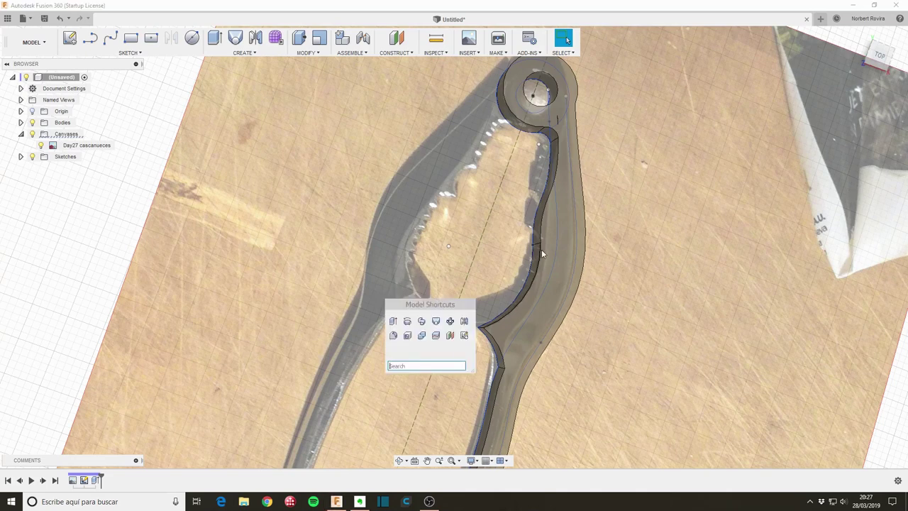
left_click(464, 335)
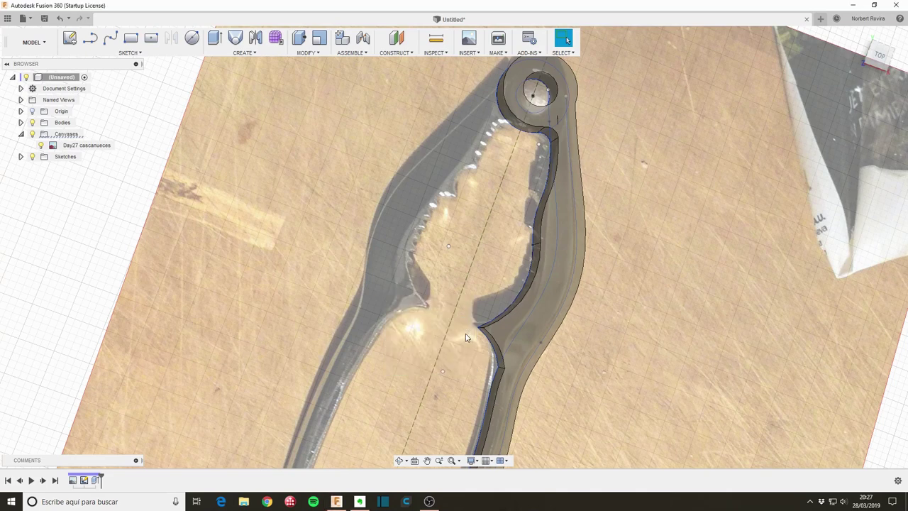
left_click(515, 270)
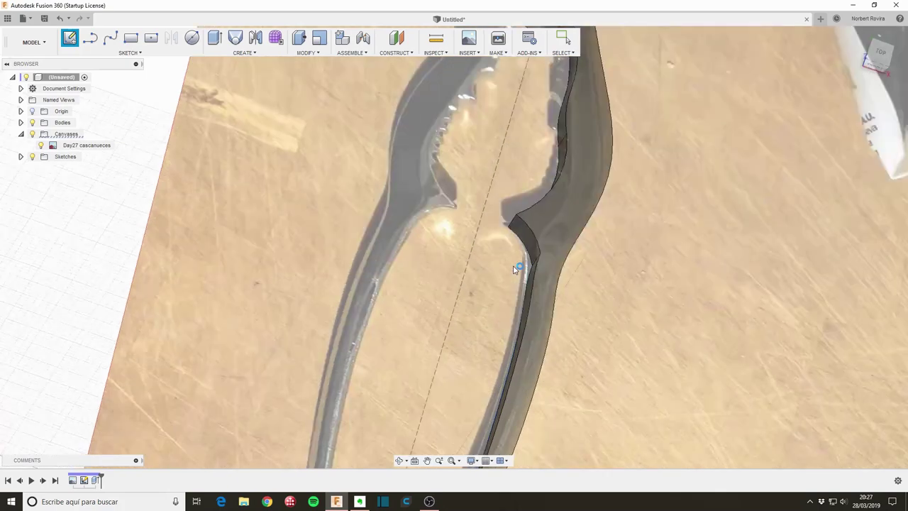
left_click(60, 18)
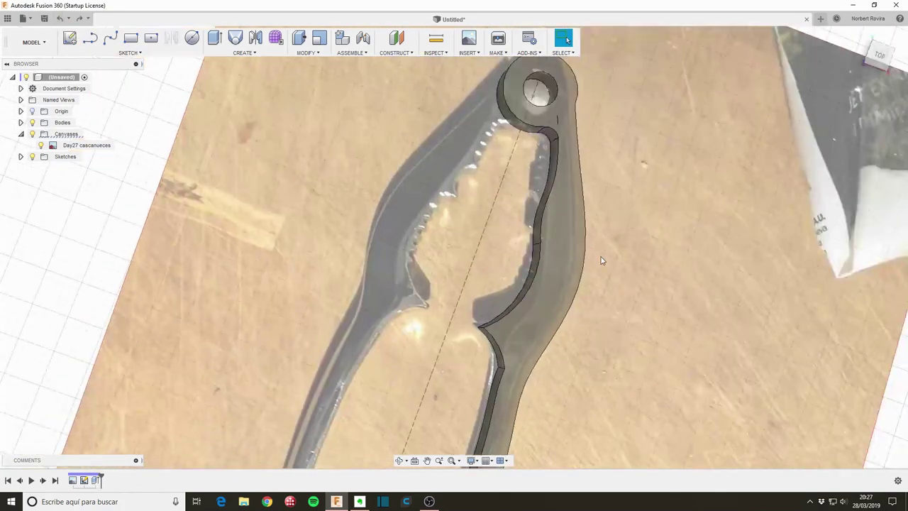
key("s")
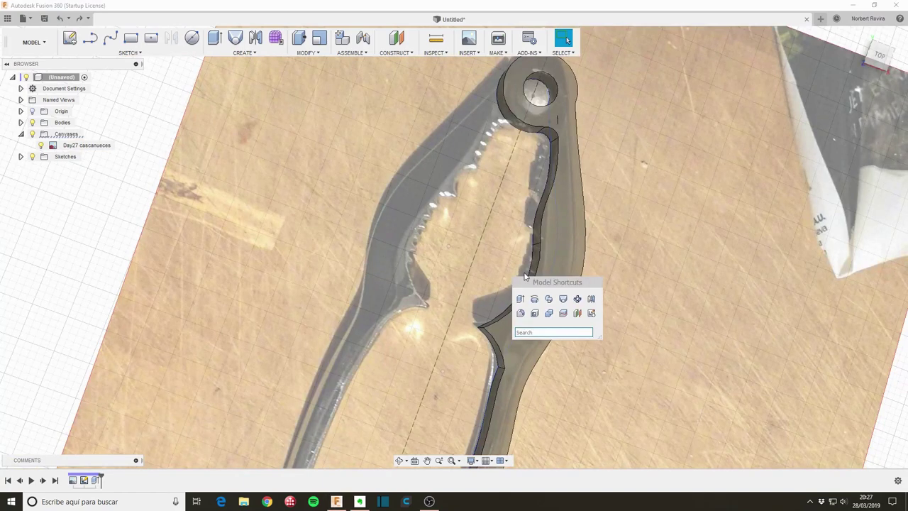
key("Escape")
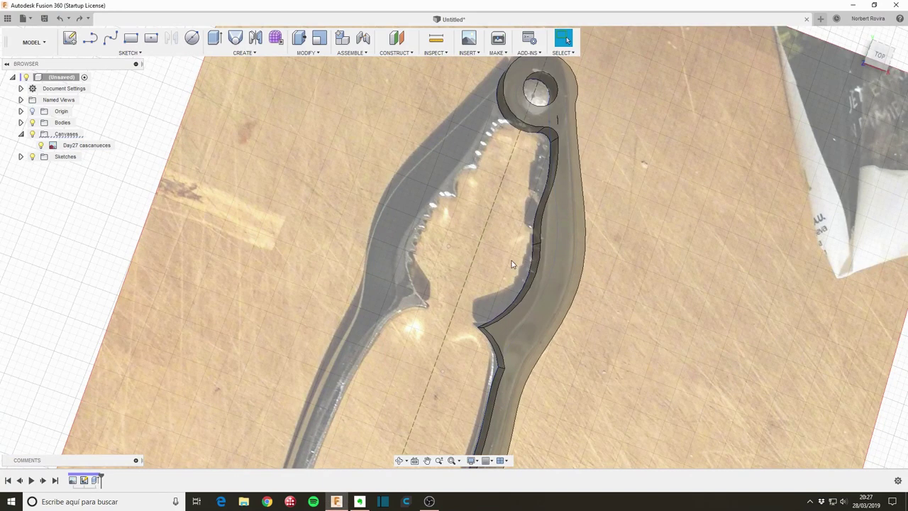
- Undo a sketch accidentally started on a front-facing plane
key("s")
left_click(649, 298)
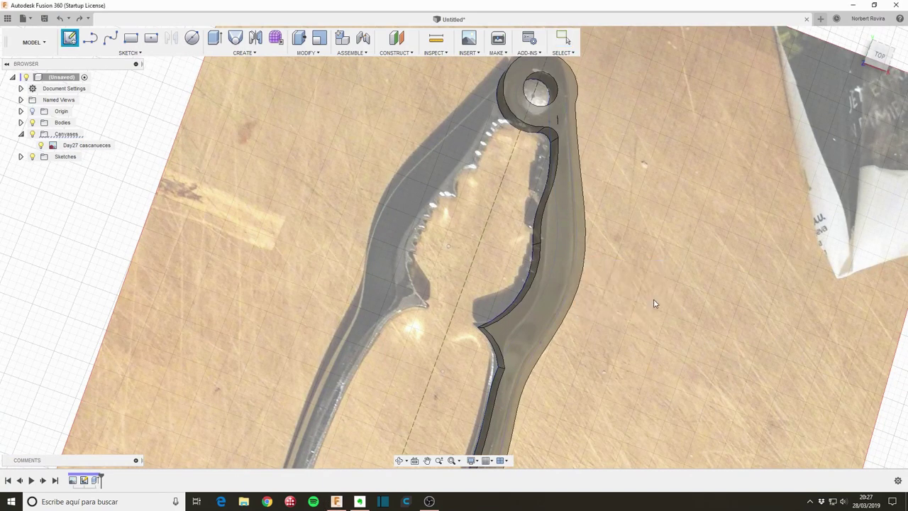
left_click(516, 268)
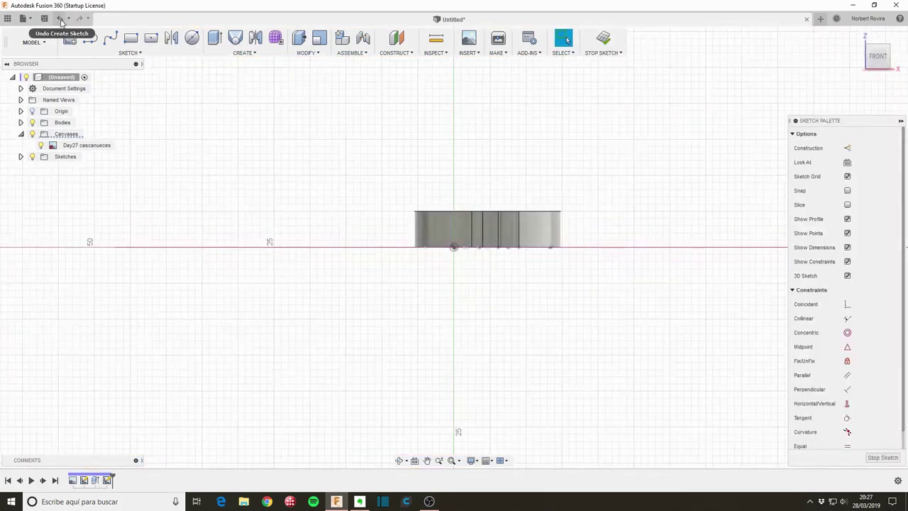
left_click(61, 22)
- Create a new sketch on the Origin XY plane and zoom into the jaws
left_click(21, 110)
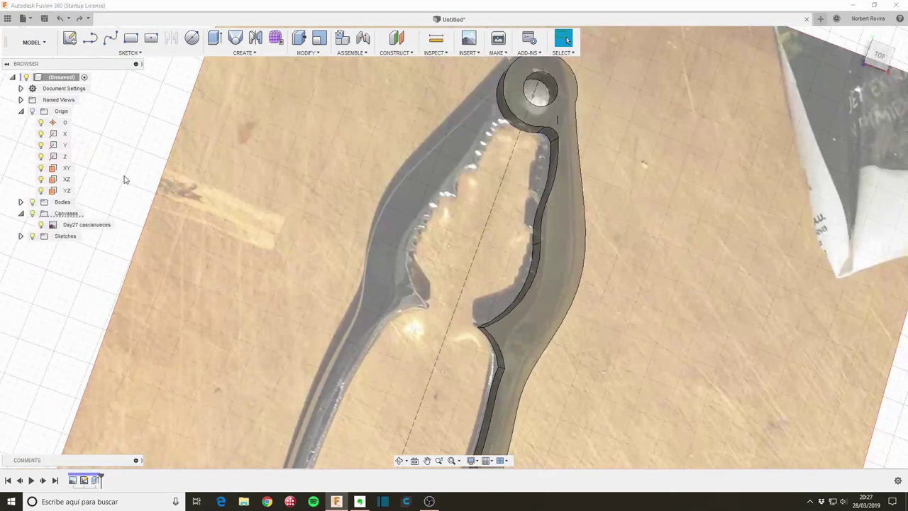
key("s")
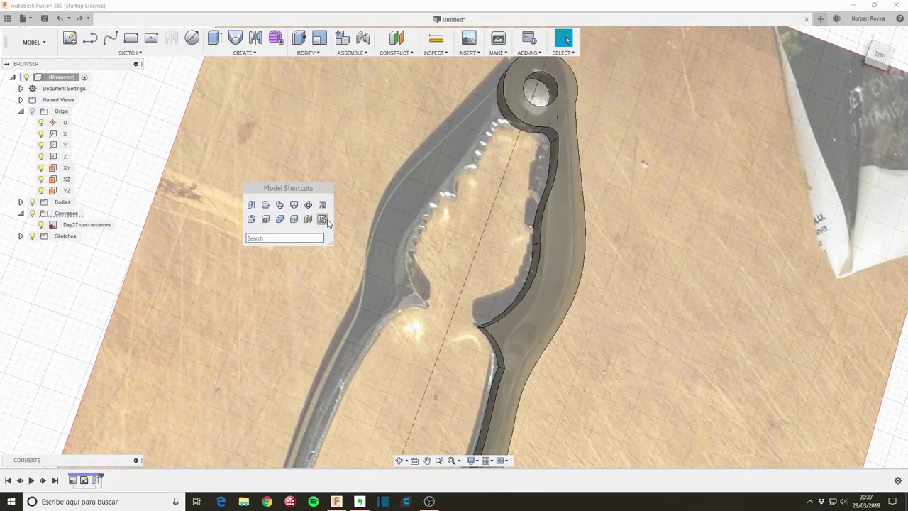
key("Return")
left_click(67, 167)
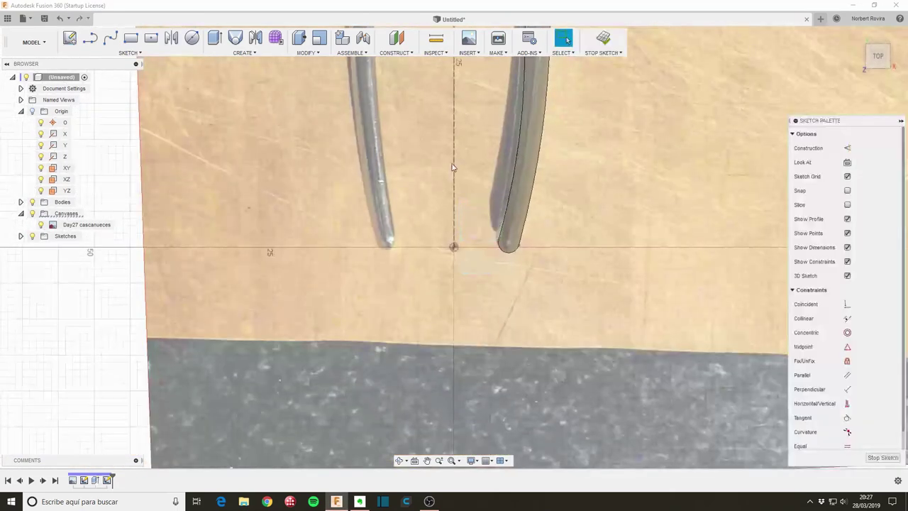
scroll(440, 234, "down", 5)
scroll(415, 237, "up", 3)
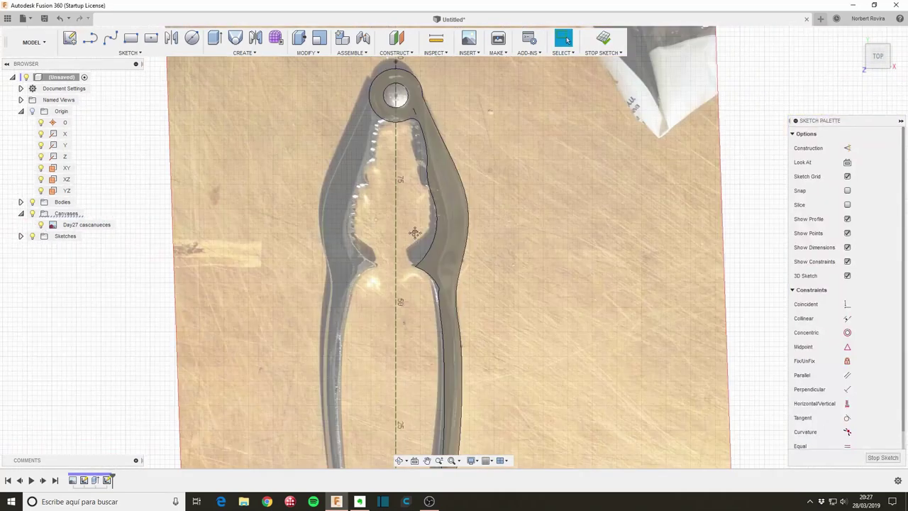
scroll(408, 303, "up", 2)
scroll(408, 303, "up", 3)
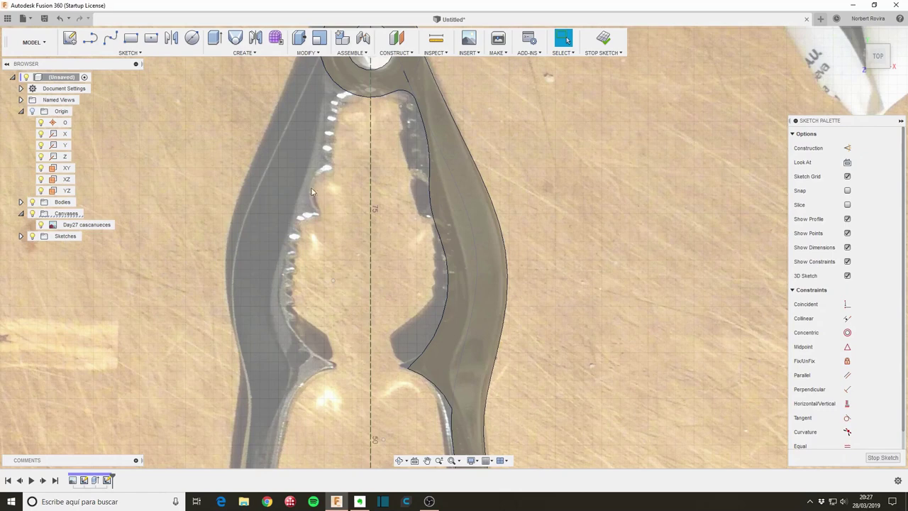
- Draw a closed triangular tooth with lines on the inner jaw edge, then extrude it
left_click(89, 42)
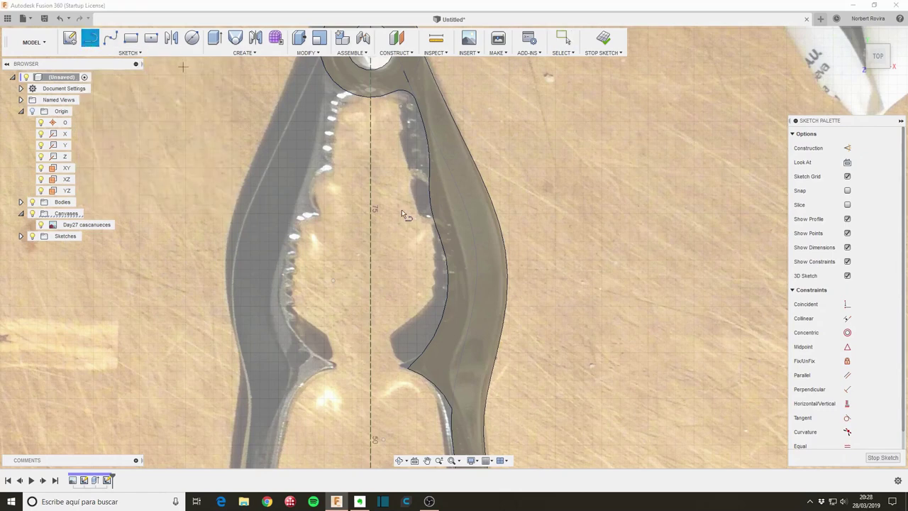
left_click(437, 319)
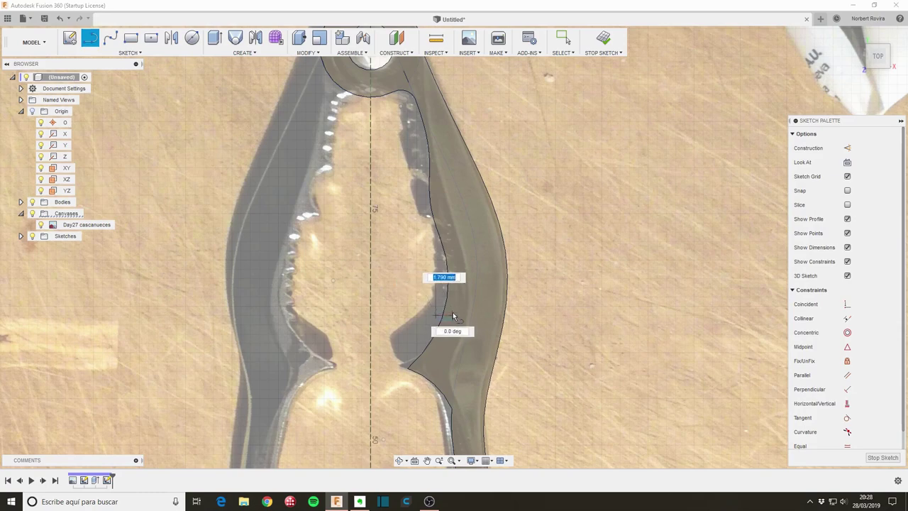
scroll(453, 313, "up", 2)
scroll(452, 313, "up", 2)
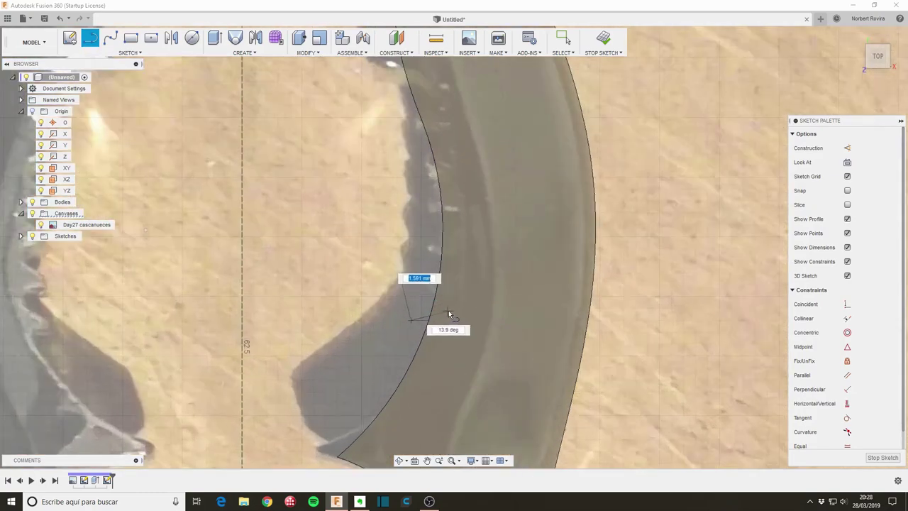
left_click(420, 290)
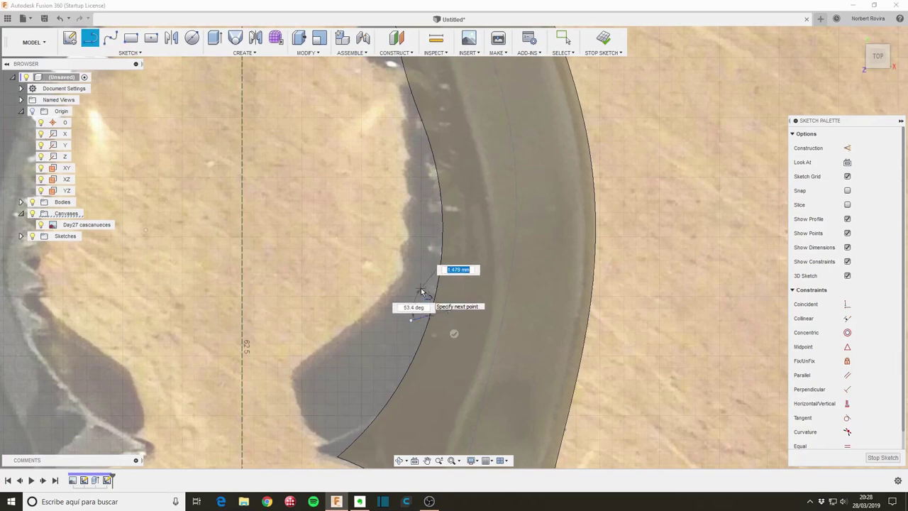
left_click(411, 320)
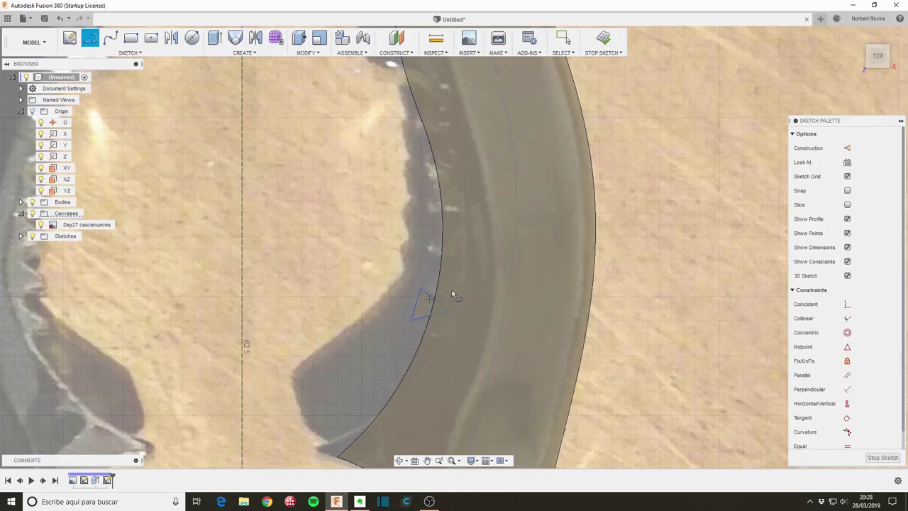
scroll(465, 298, "down", 2)
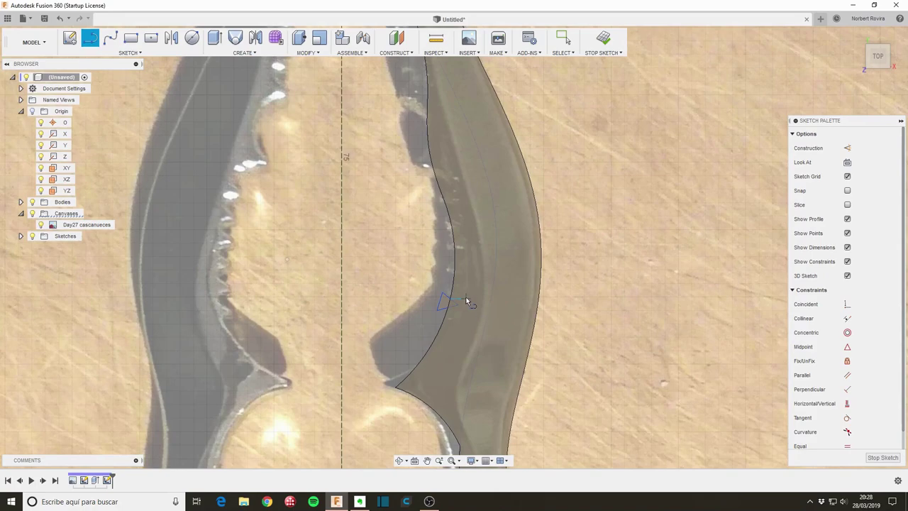
left_click(882, 456)
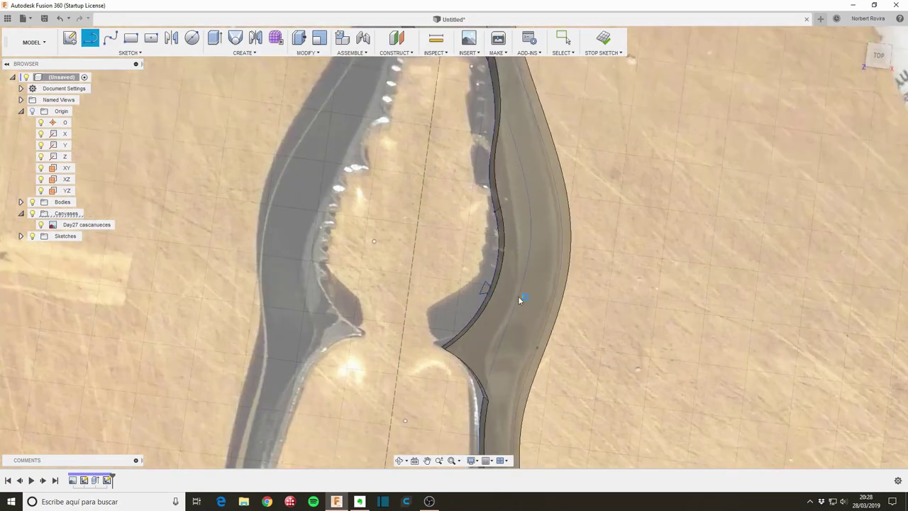
key("e")
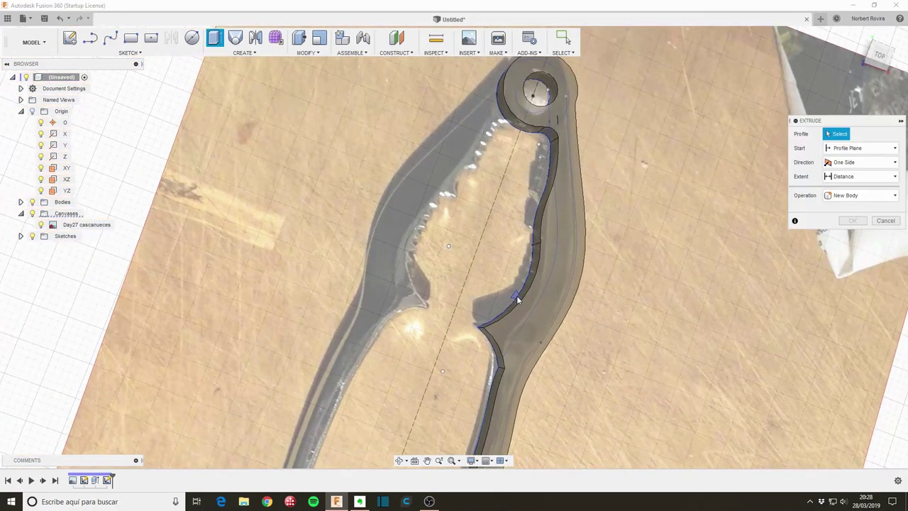
- Extrude the triangle Symmetric, extent All, as a Cut through the arm
left_click(878, 163)
left_click(852, 198)
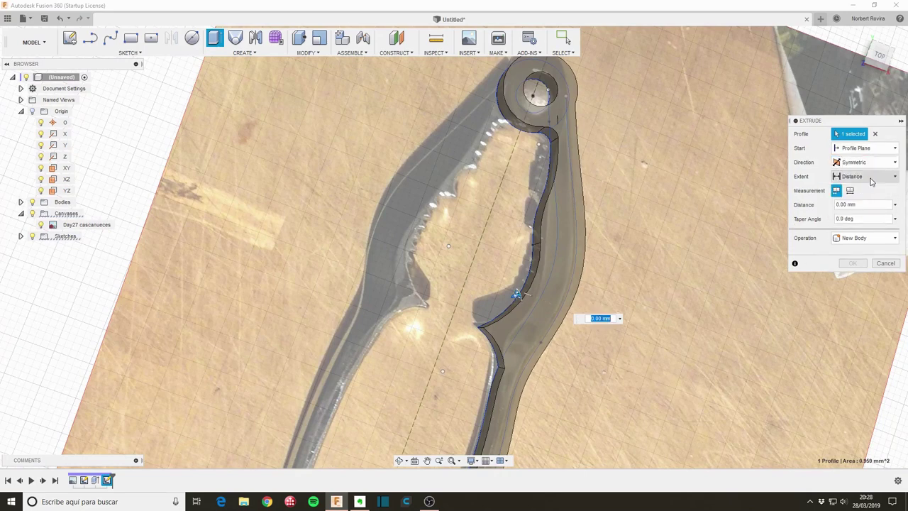
left_click(880, 177)
left_click(847, 201)
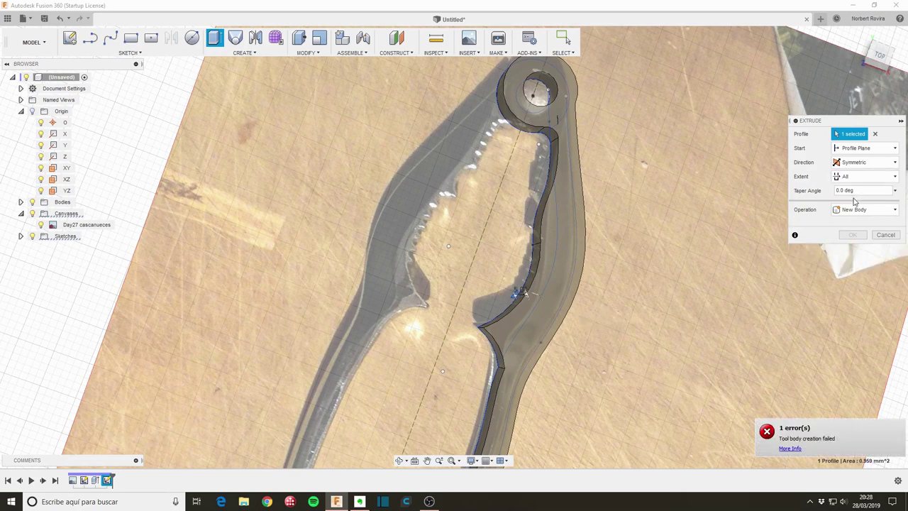
left_click(872, 210)
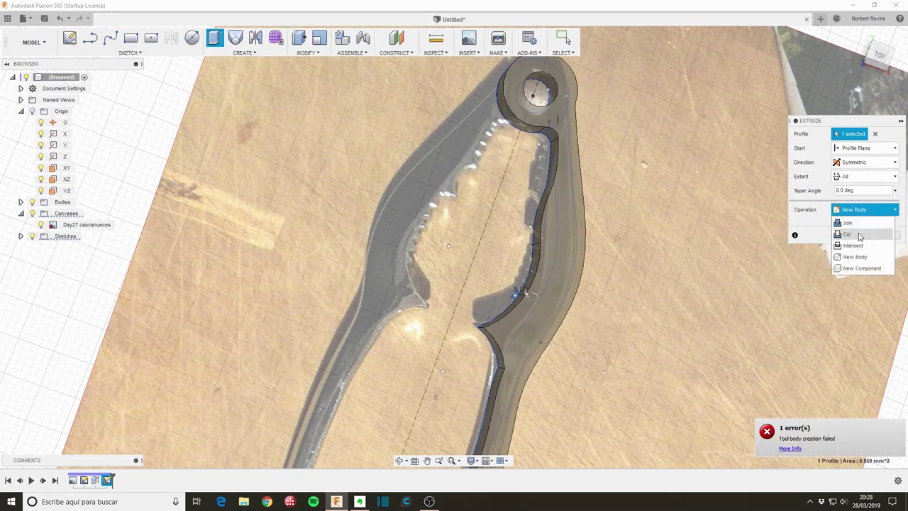
left_click(859, 235)
mouse_move(539, 333)
middle_mouse_down("shift")
mouse_move(564, 332)
mouse_move(574, 305)
middle_mouse_up("shift")
left_click(852, 263)
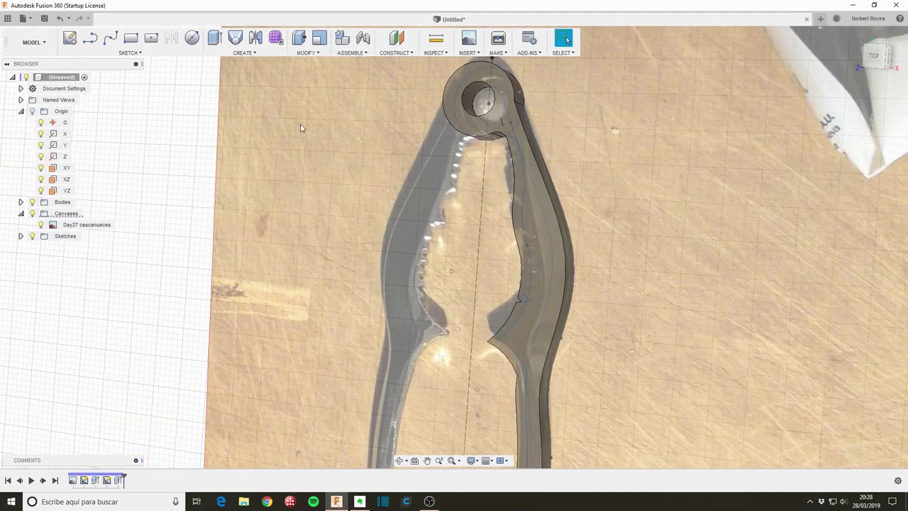
- Set up a Pattern on Path of Features using the tooth cut along the inner jaw edge
left_click(245, 52)
mouse_move(234, 246)
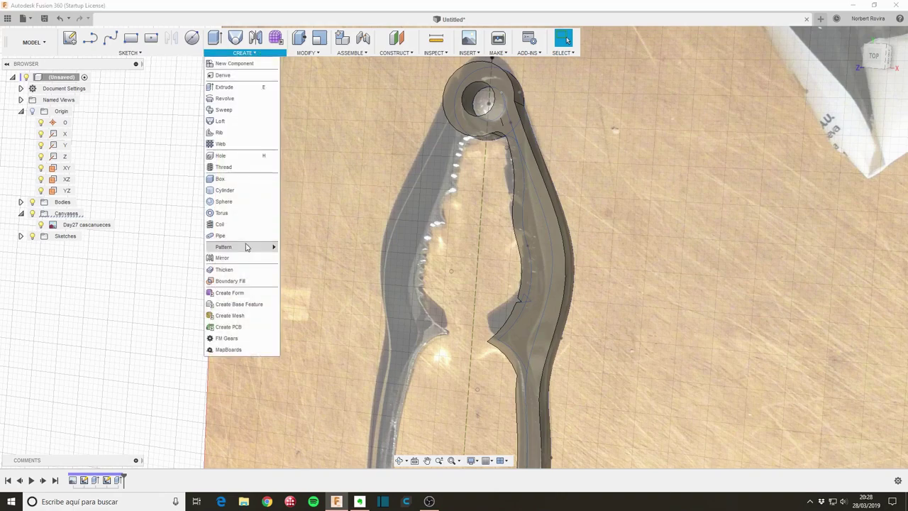
left_click(305, 271)
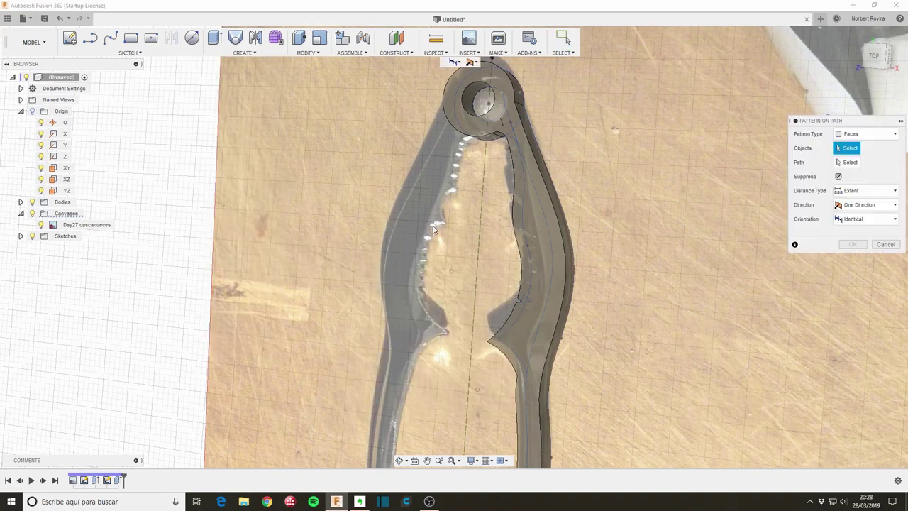
left_click(858, 134)
left_click(859, 166)
left_click(119, 480)
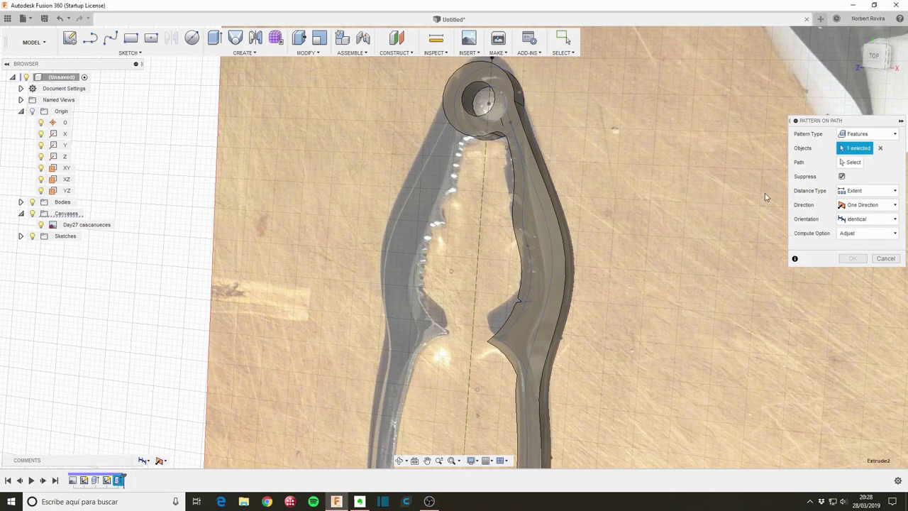
left_click(854, 163)
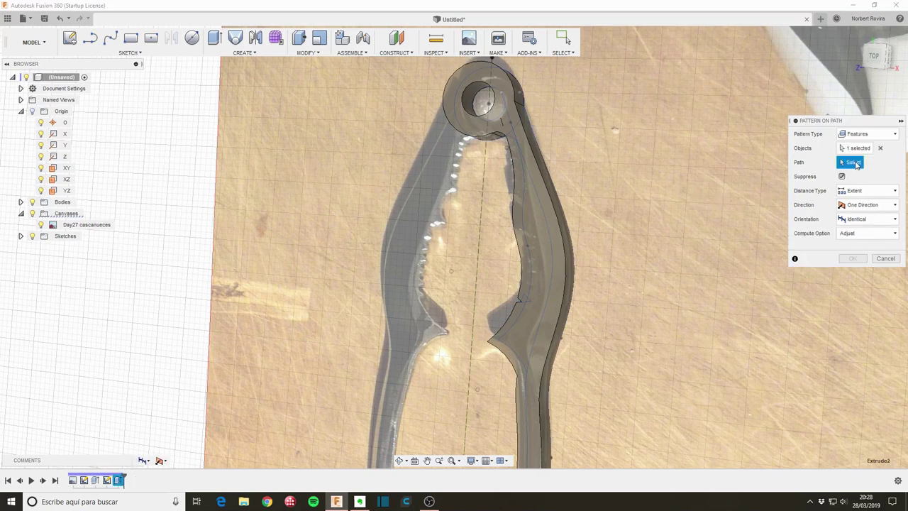
left_click(520, 291)
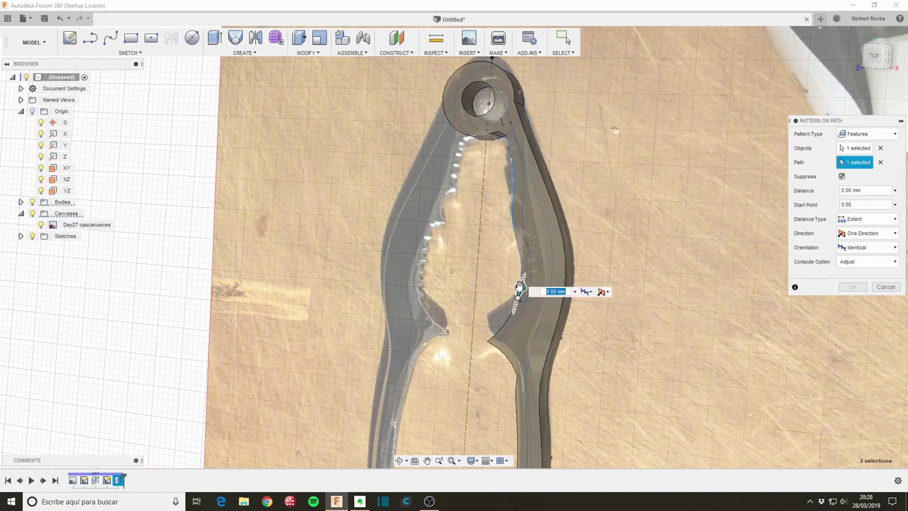
- Set the tooth pattern quantity to 6, adjust its spacing along the jaw, and confirm
left_click_drag(519, 289, 513, 225)
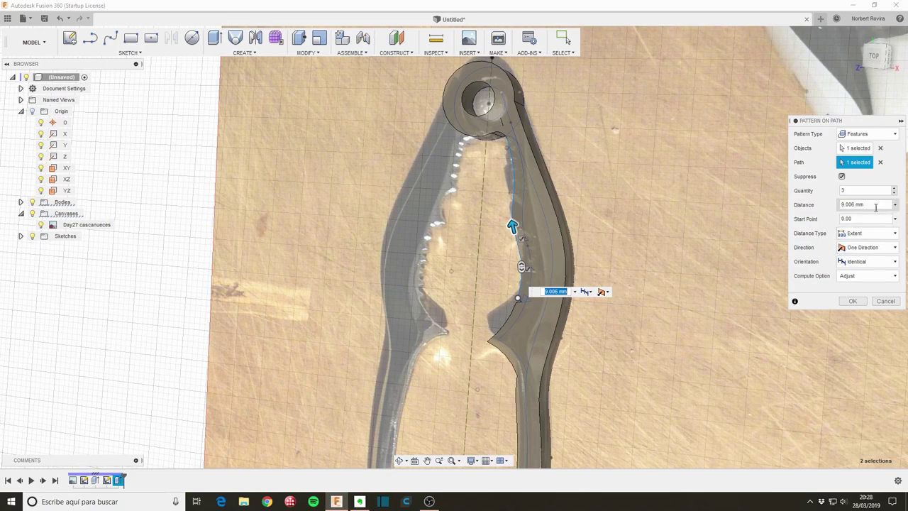
left_click(895, 189)
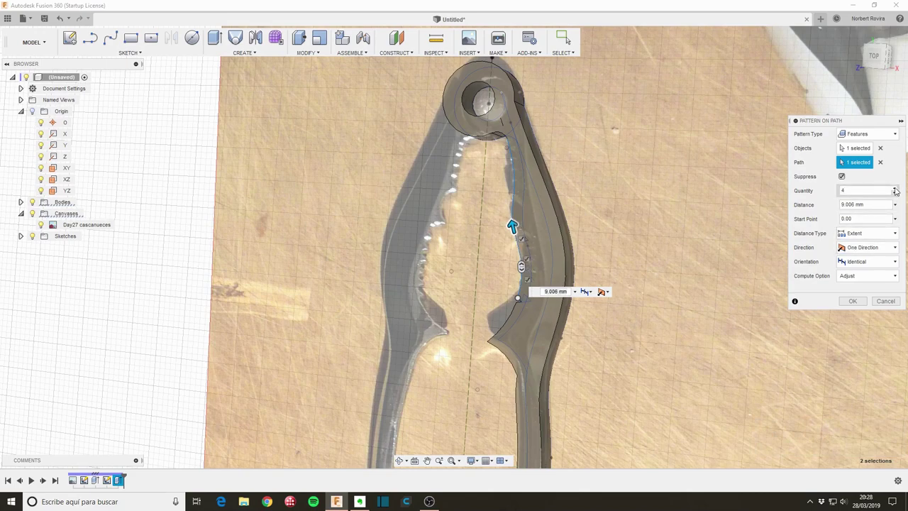
left_click(895, 188)
left_click_drag(512, 225, 514, 235)
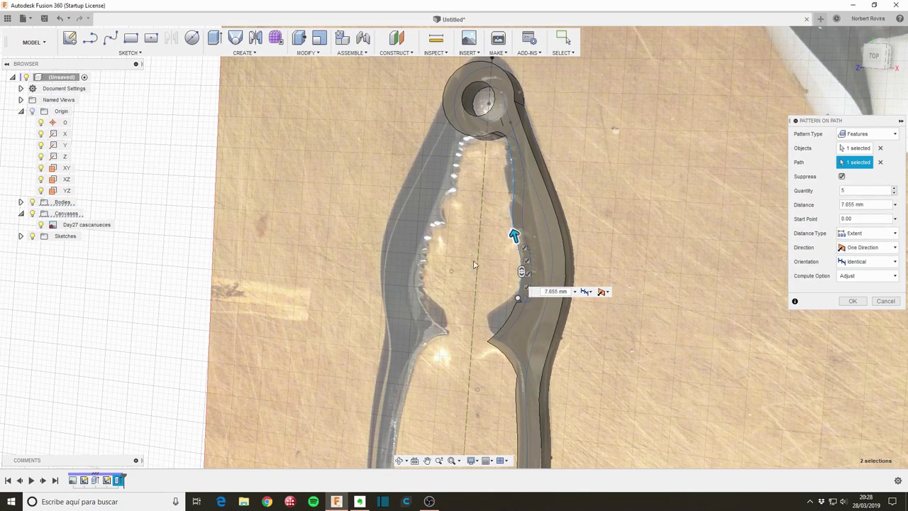
scroll(474, 265, "up", 3)
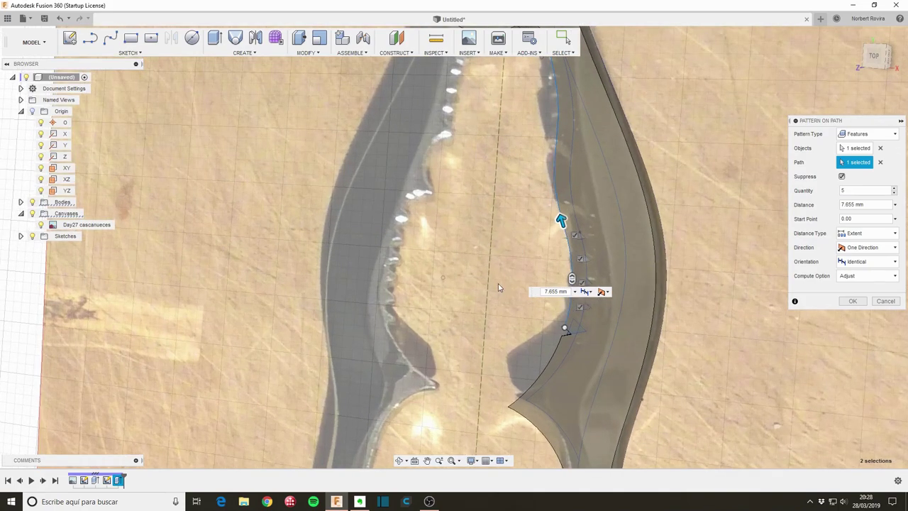
left_click(894, 188)
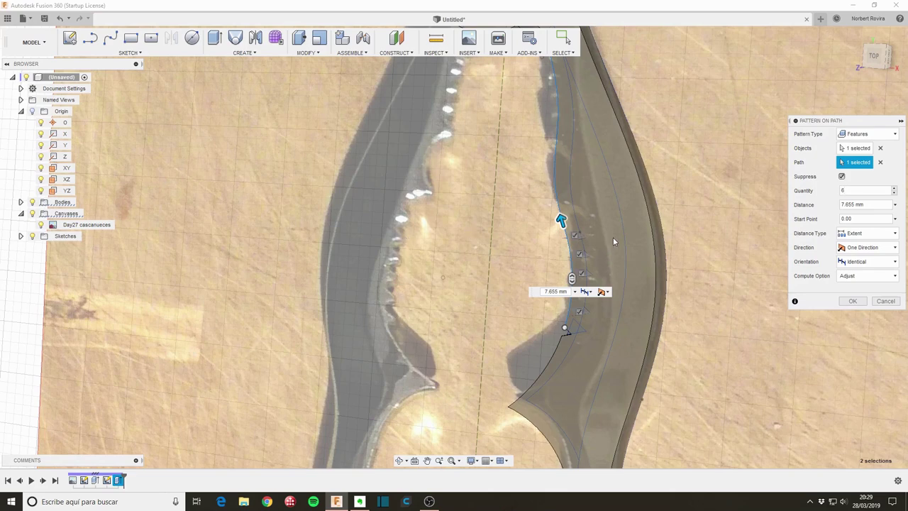
left_click_drag(560, 219, 559, 210)
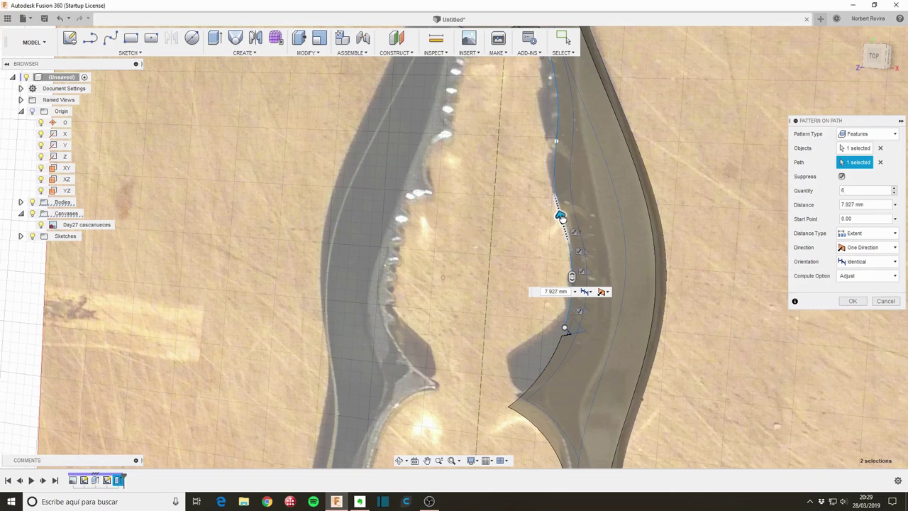
left_click(853, 302)
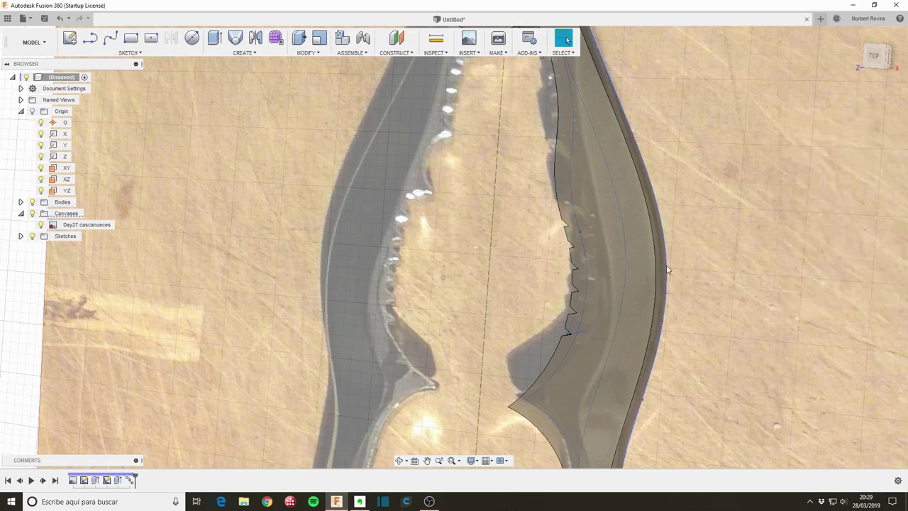
middle_click_drag(522, 312, 528, 303, "shift")
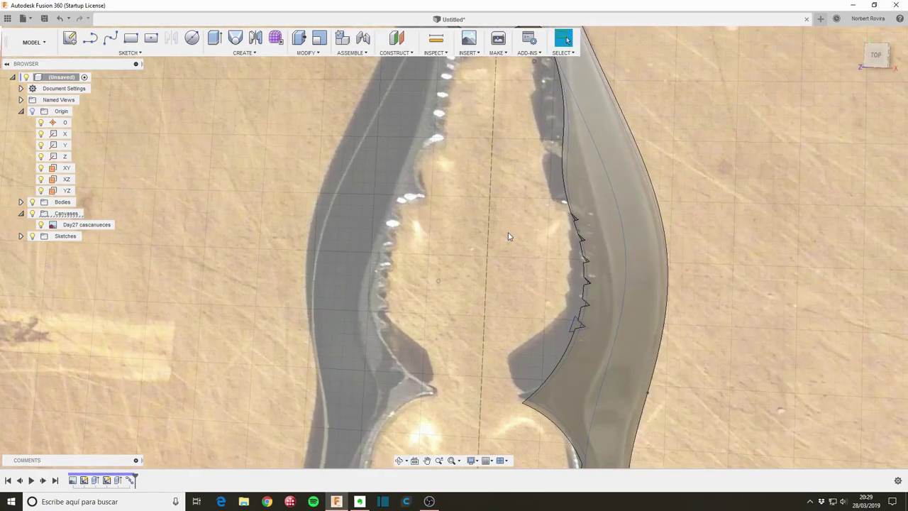
- Bring the hinge end into view and double-click the outline sketch in the timeline to edit
scroll(507, 232, "down", 2)
mouse_move(497, 197)
middle_mouse_down()
mouse_move(494, 253)
mouse_move(510, 257)
middle_mouse_up()
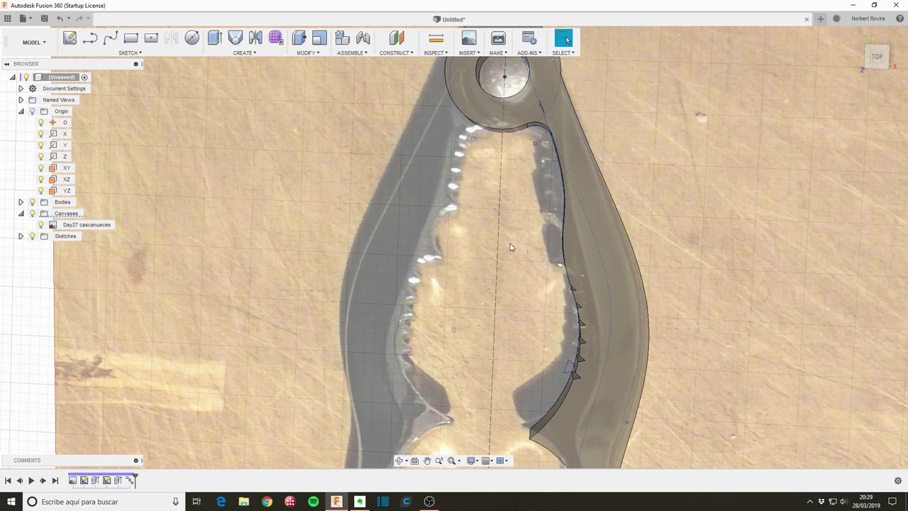
key("s")
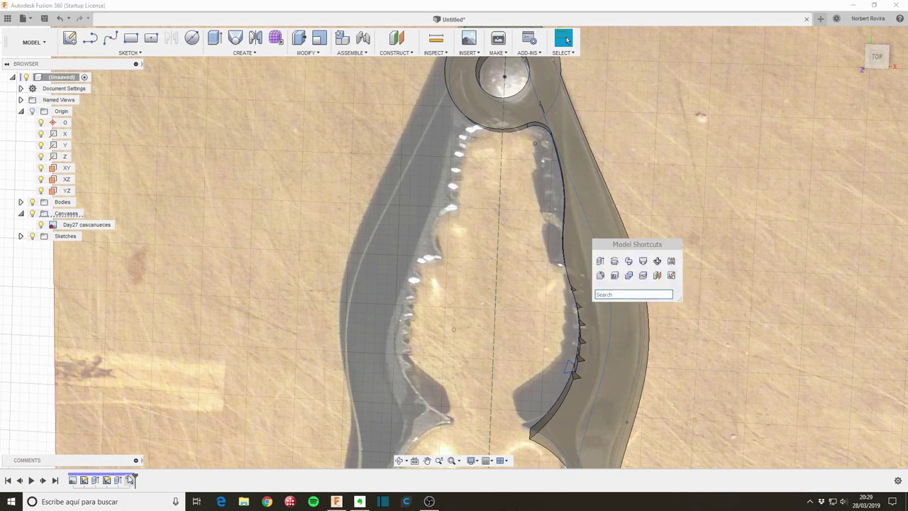
double_click(107, 480)
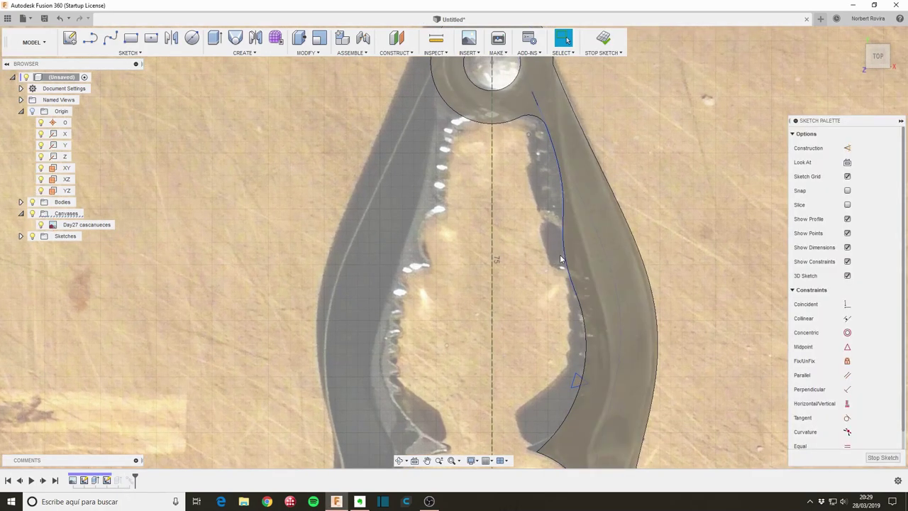
- Draw a center-diameter circle on the inner jaw edge, finish the sketch, and select it to extrude
left_click(192, 37)
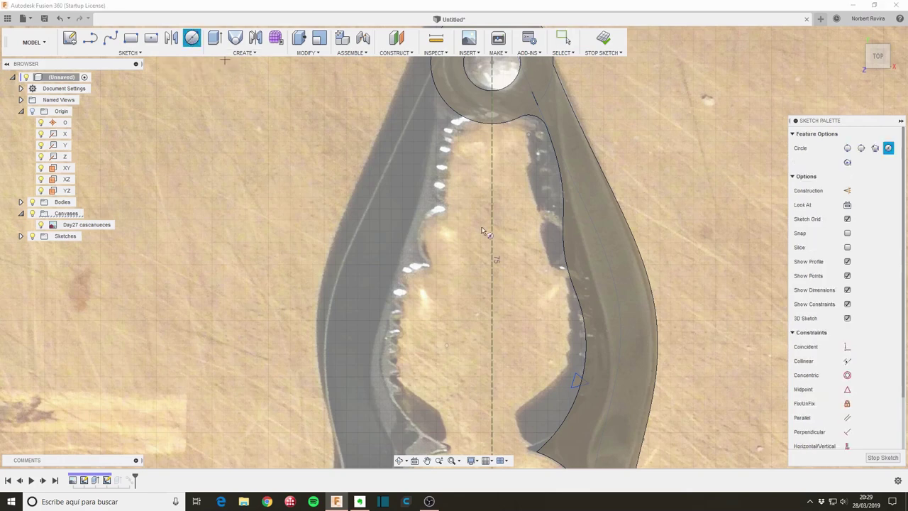
left_click(544, 248)
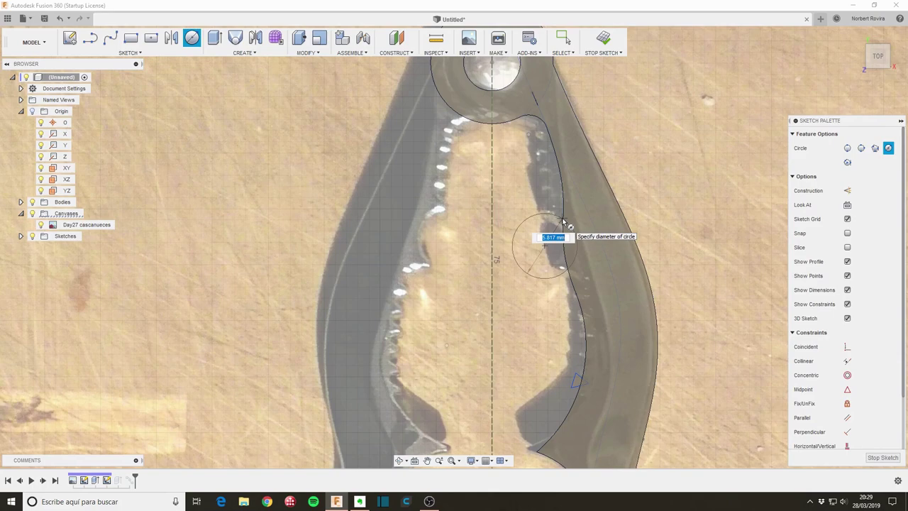
left_click(563, 222)
left_click(879, 458)
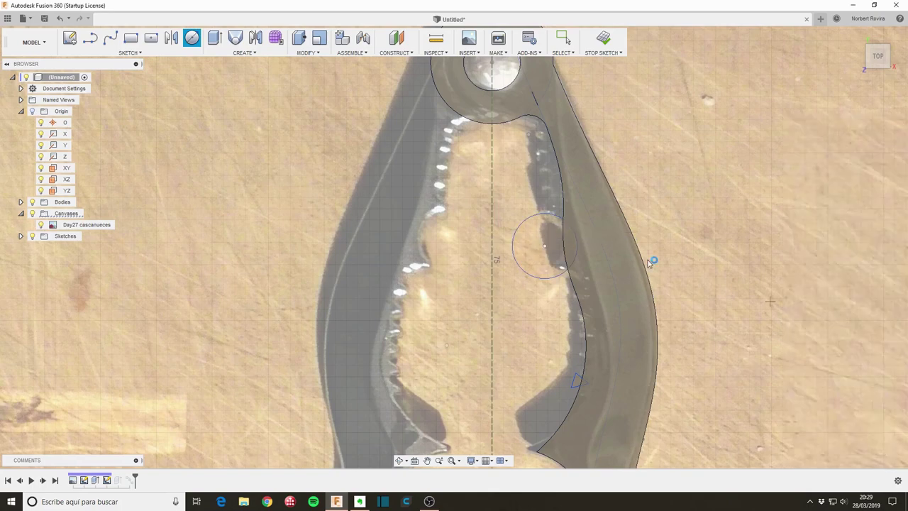
key("e")
left_click(556, 250)
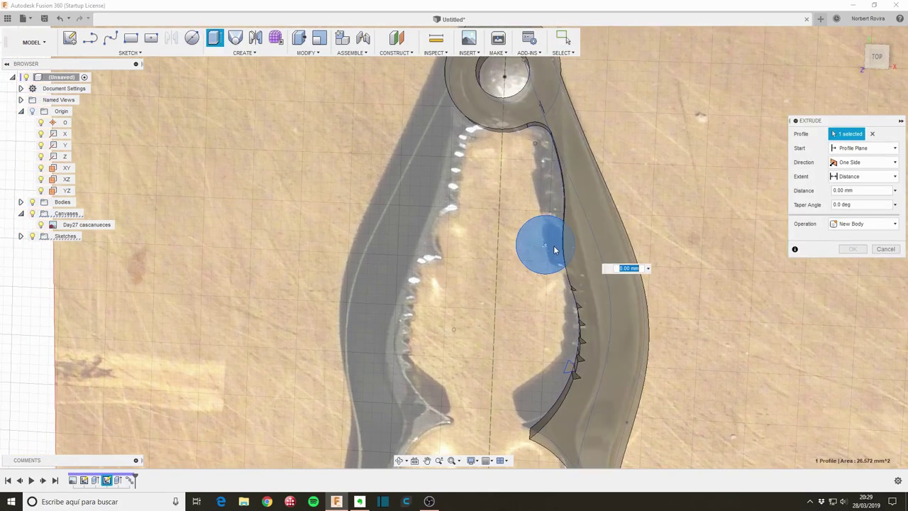
- Cut the circle Symmetric through All of the arm, then inspect the notch in perspective
left_click(878, 162)
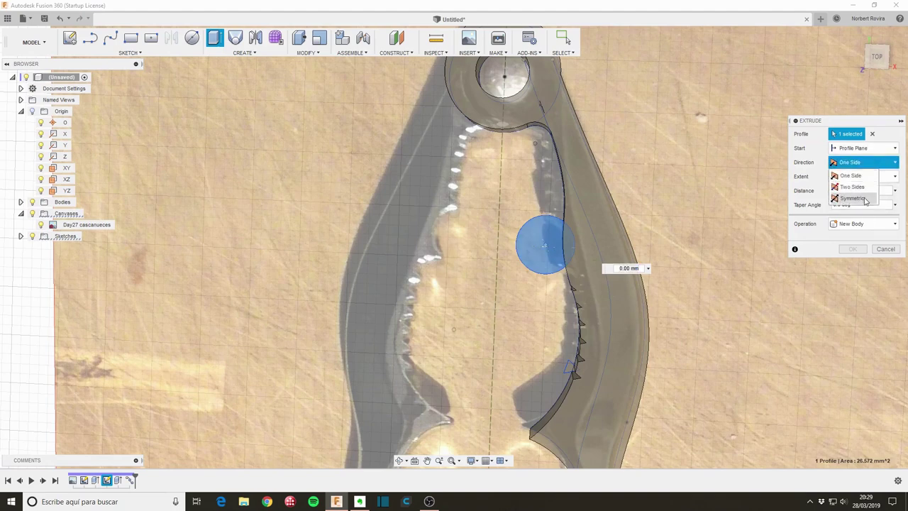
left_click(864, 198)
left_click(861, 176)
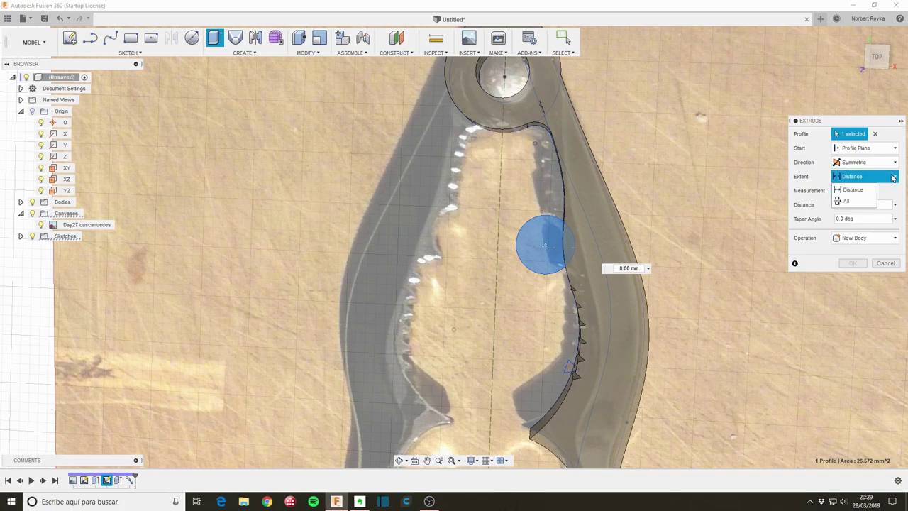
left_click(857, 203)
left_click(866, 209)
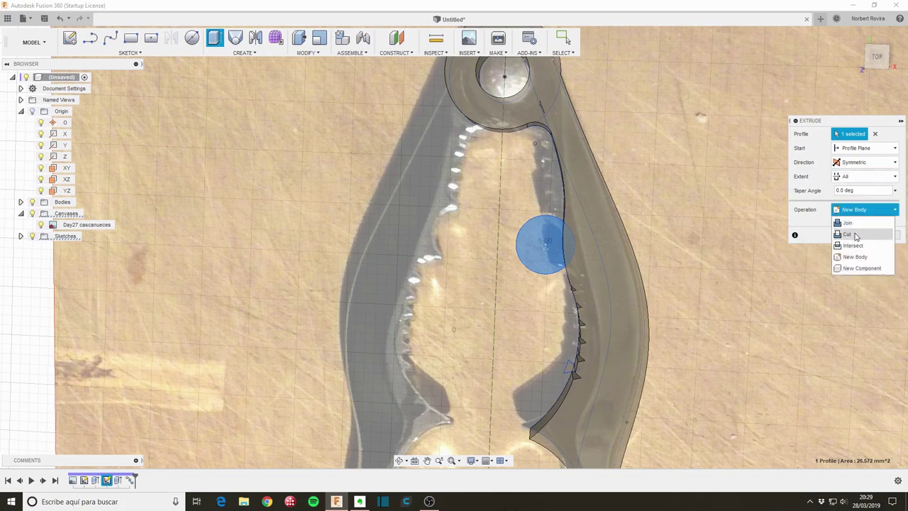
left_click(857, 234)
middle_click_drag(663, 278, 674, 251, "shift")
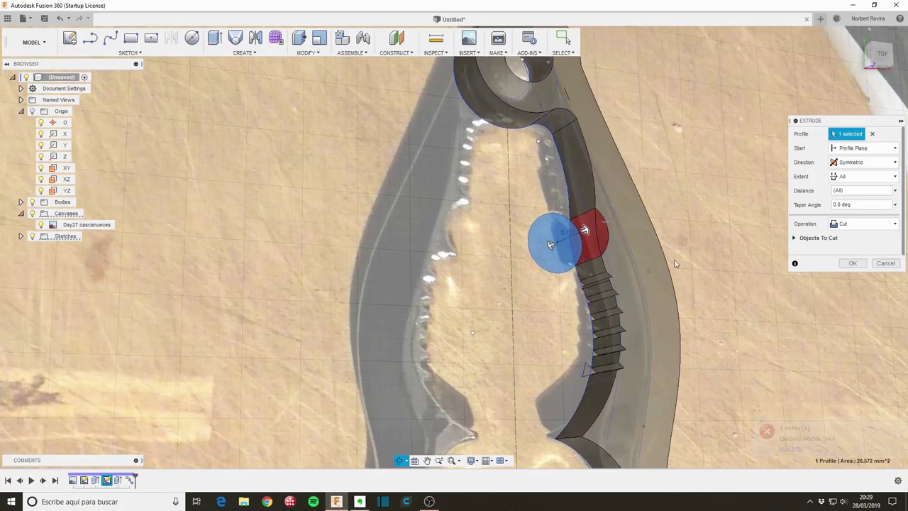
left_click(852, 263)
scroll(642, 268, "down", 5)
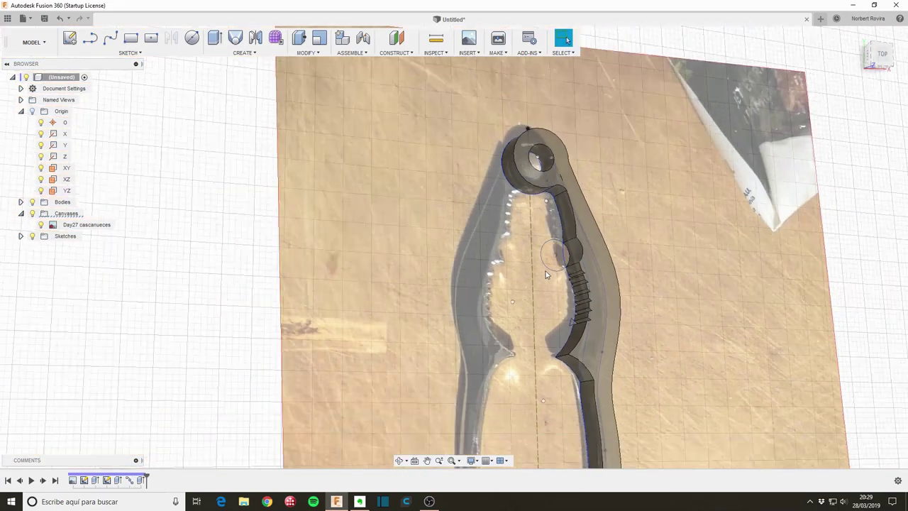
mouse_move(643, 268)
middle_mouse_down("shift")
mouse_move(564, 286)
mouse_move(537, 325)
middle_mouse_up("shift")
scroll(546, 305, "up", 2)
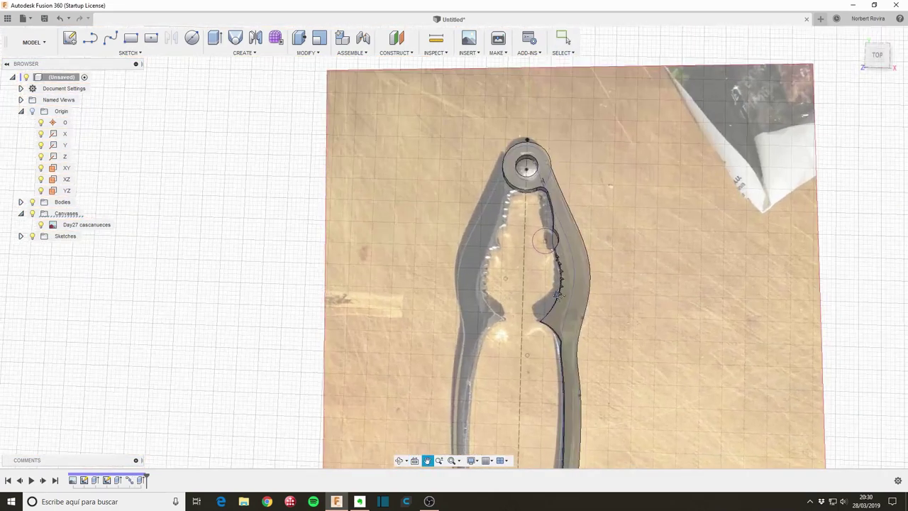
scroll(553, 283, "up", 3)
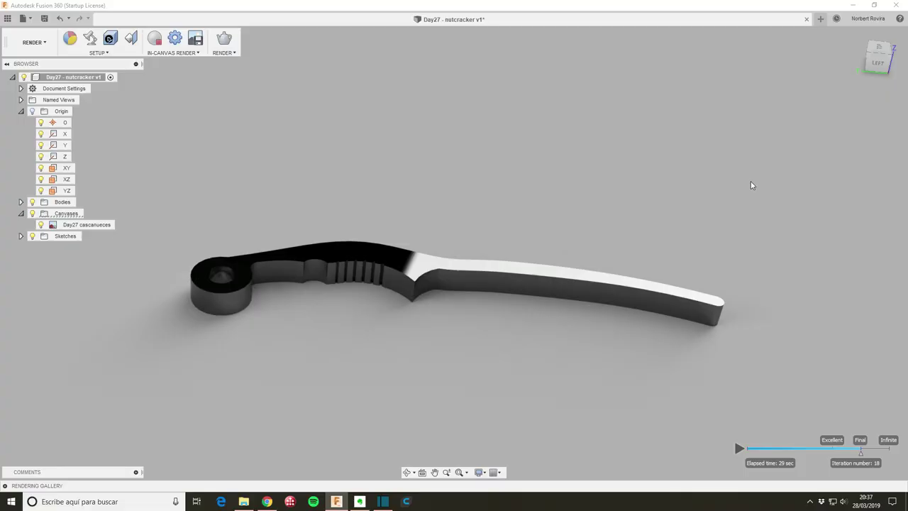